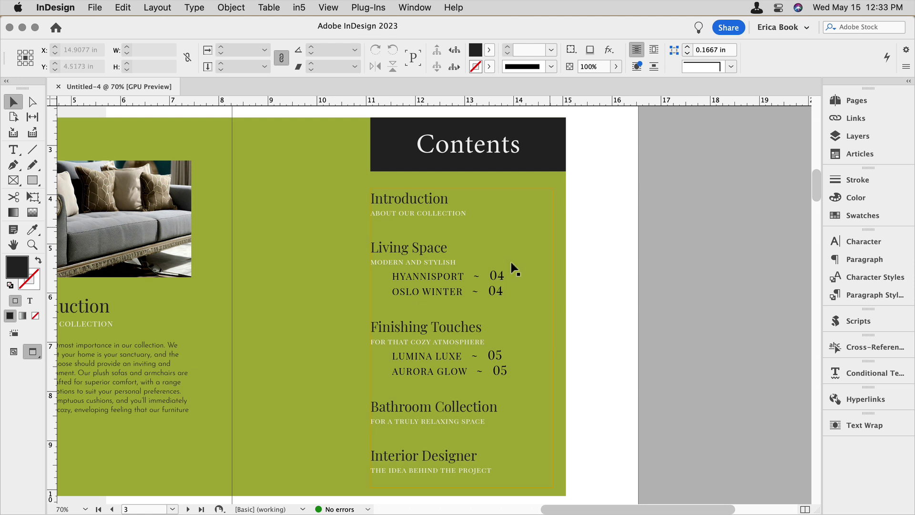
Delete the old contents list and type PRODUCT NAME in a new text frame
{"action": "left_click", "coordinate": [483, 299]}
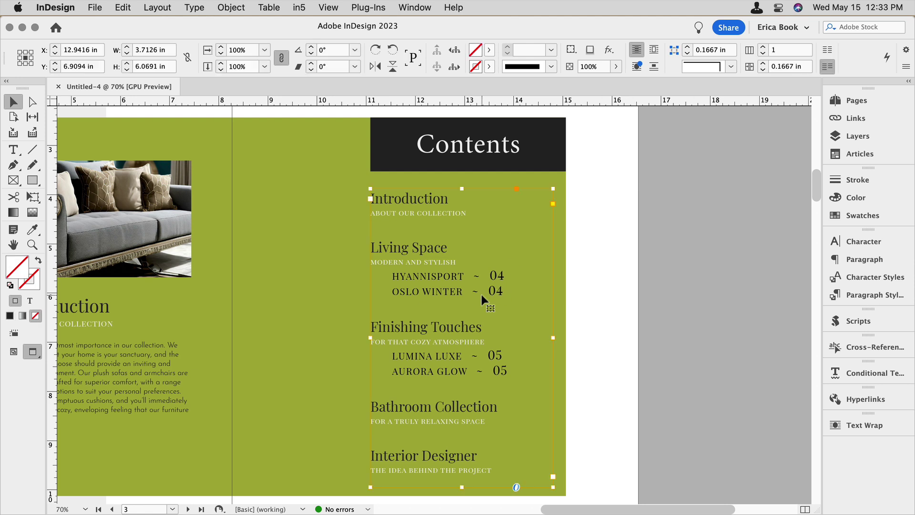
{"action": "key", "text": "Delete"}
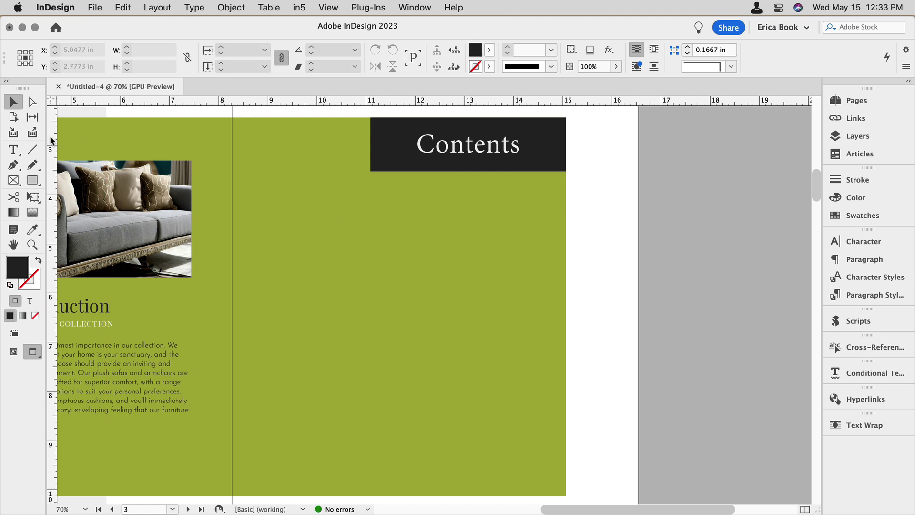
{"action": "left_click", "coordinate": [12, 155]}
{"action": "left_click_drag", "start_coordinate": [300, 223], "coordinate": [494, 270]}
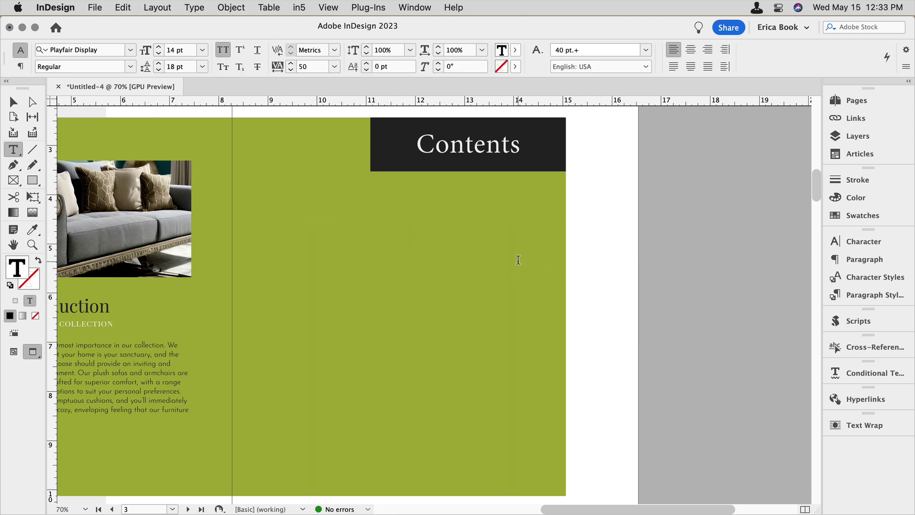
{"action": "type", "text": "PRODUCT "}
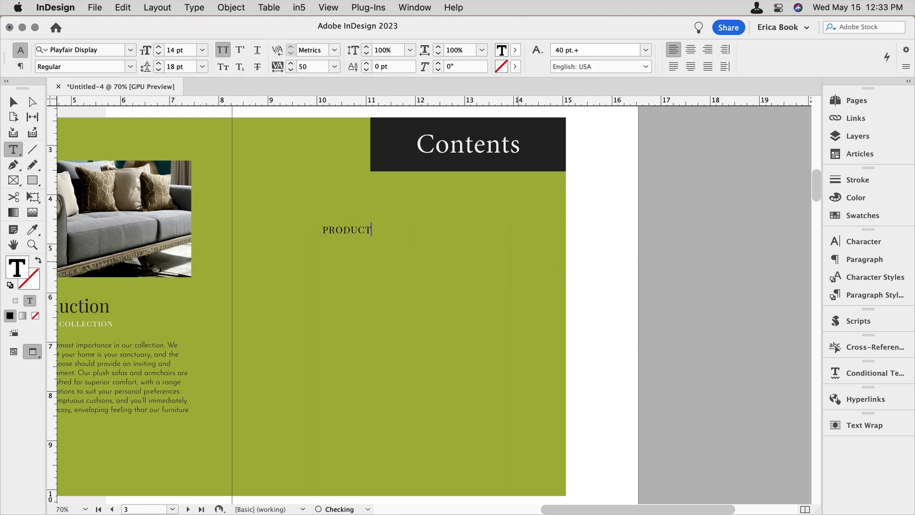
{"action": "type", "text": "NAME"}
Apply the 40 pt Single Product Name paragraph style to the PRODUCT NAME text
{"action": "left_click", "coordinate": [188, 510]}
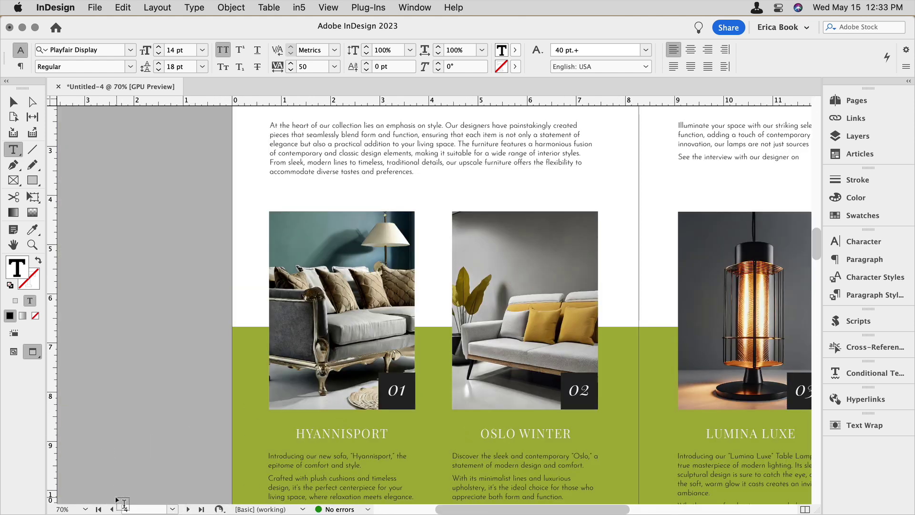
{"action": "left_click", "coordinate": [112, 509]}
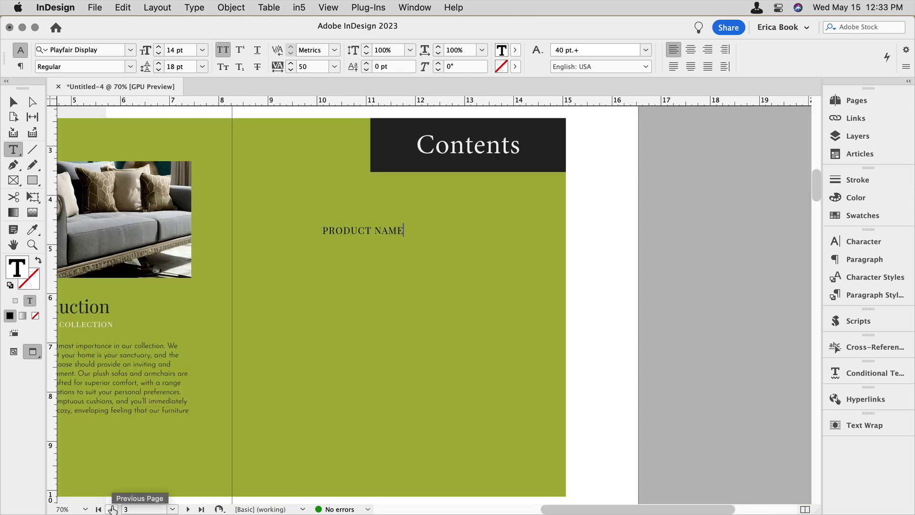
{"action": "left_click", "coordinate": [855, 296]}
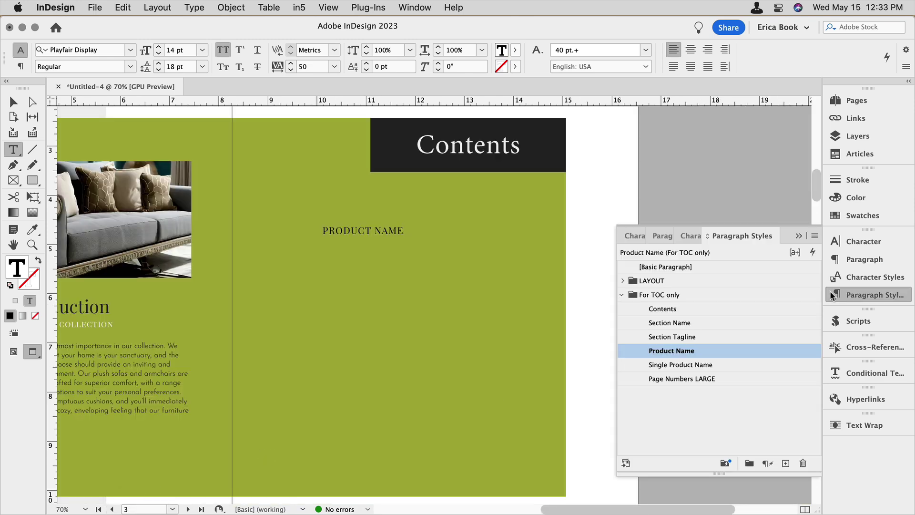
{"action": "left_click", "coordinate": [715, 366]}
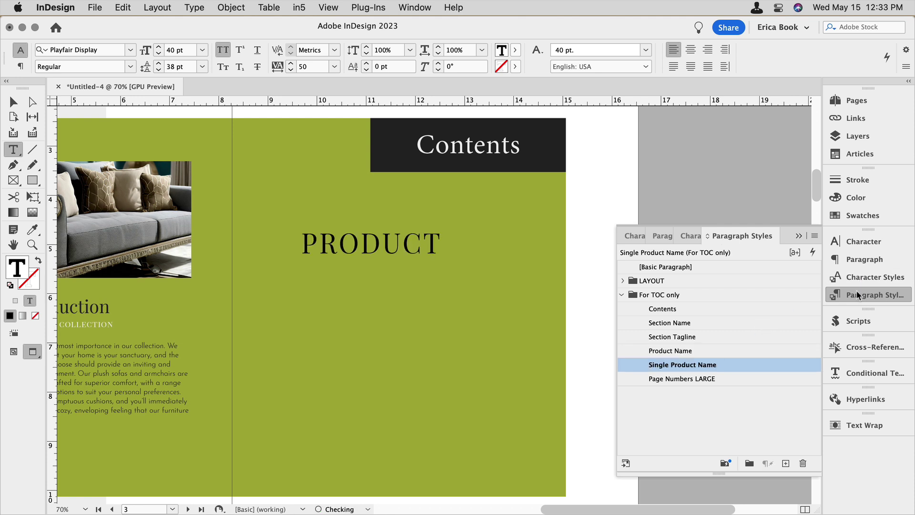
Enlarge the PRODUCT NAME text frame so the text fits
{"action": "left_click", "coordinate": [13, 102]}
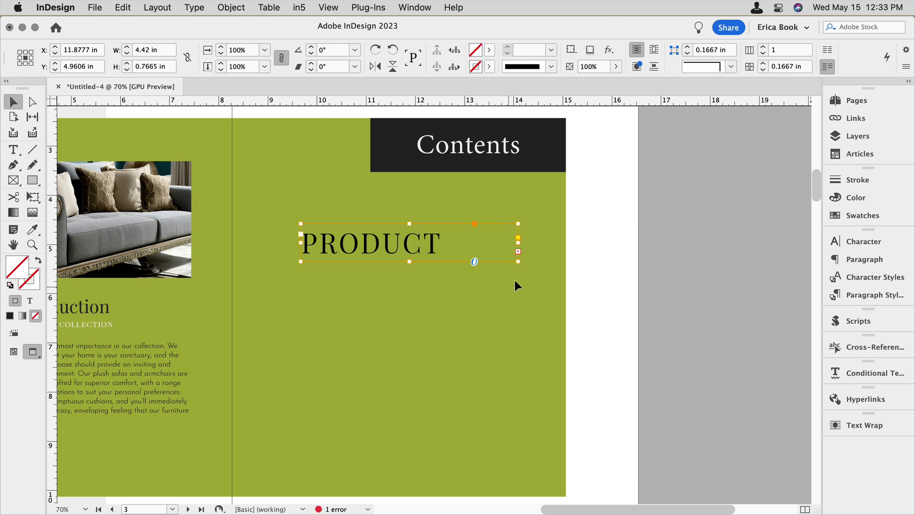
{"action": "left_click_drag", "start_coordinate": [520, 262], "coordinate": [582, 278]}
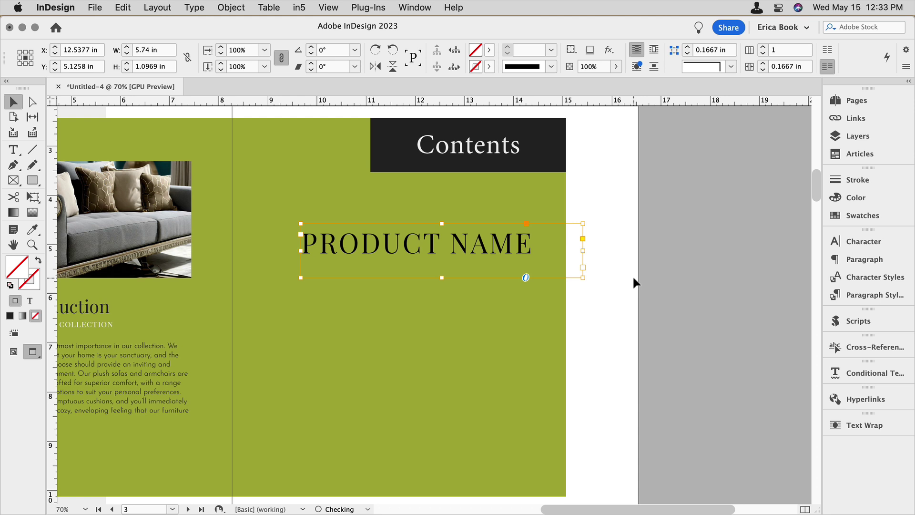
{"action": "scroll", "coordinate": [633, 276], "scroll_direction": "up", "scroll_amount": 1}
{"action": "scroll", "coordinate": [633, 275], "scroll_direction": "up", "scroll_amount": 1}
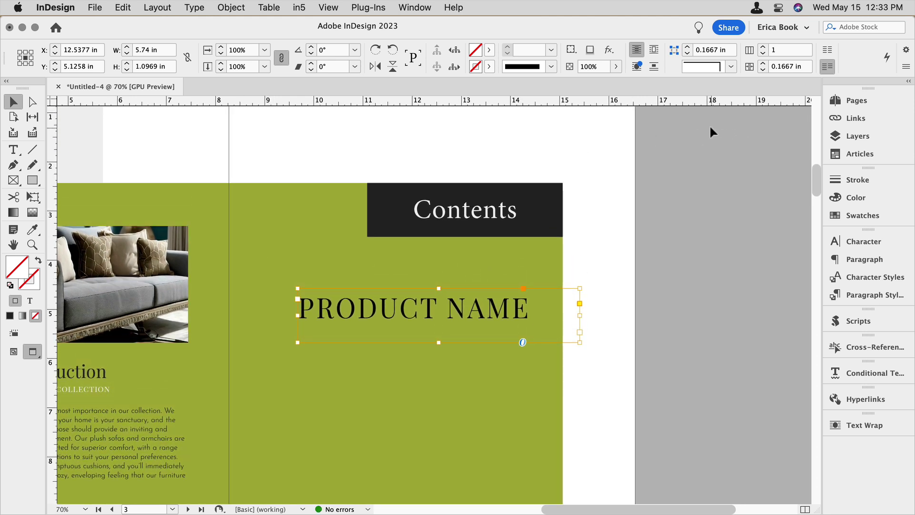
Move the large 22 number frame from the pasteboard beside PRODUCT NAME
{"action": "left_click", "coordinate": [702, 154]}
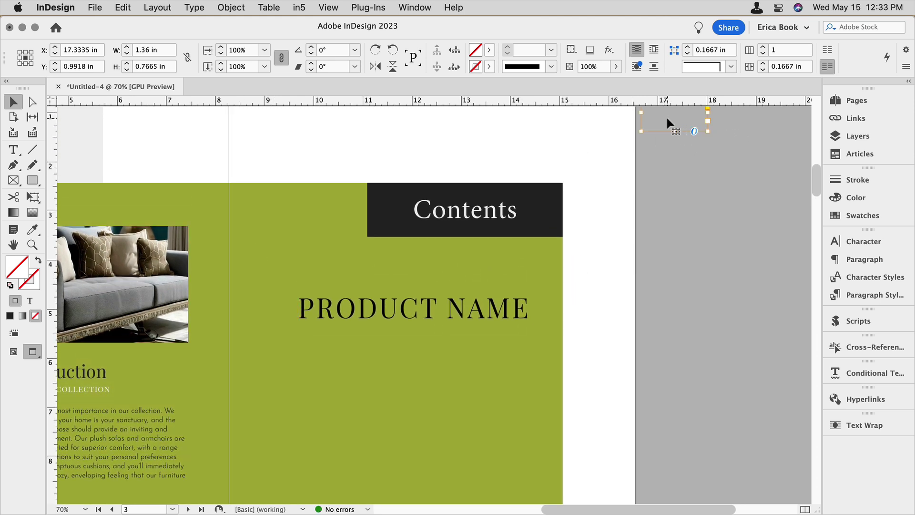
{"action": "left_click_drag", "start_coordinate": [668, 119], "coordinate": [284, 300]}
{"action": "left_click", "coordinate": [597, 335]}
{"action": "key", "text": "alt+super+0"}
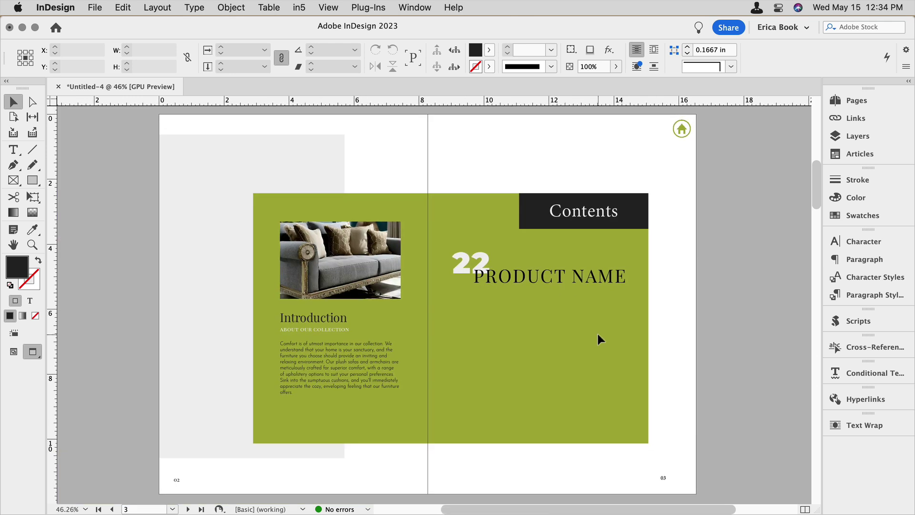
Group the 22 number frame with the PRODUCT NAME frame
{"action": "left_click", "coordinate": [463, 271]}
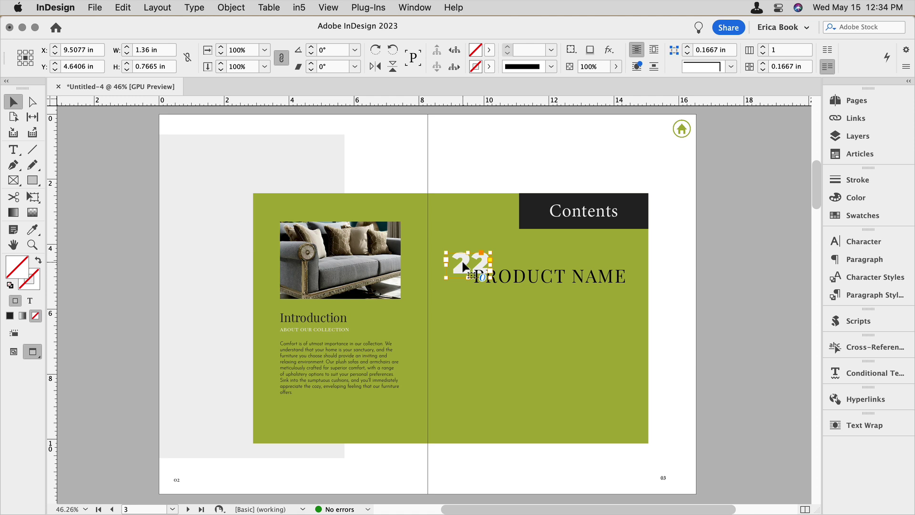
{"action": "left_click", "coordinate": [531, 279], "text": "shift"}
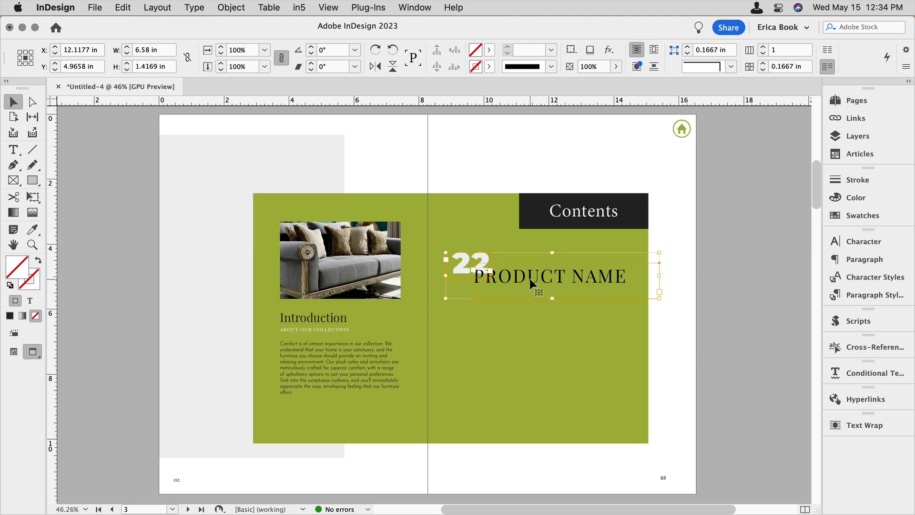
{"action": "key", "text": "super+g"}
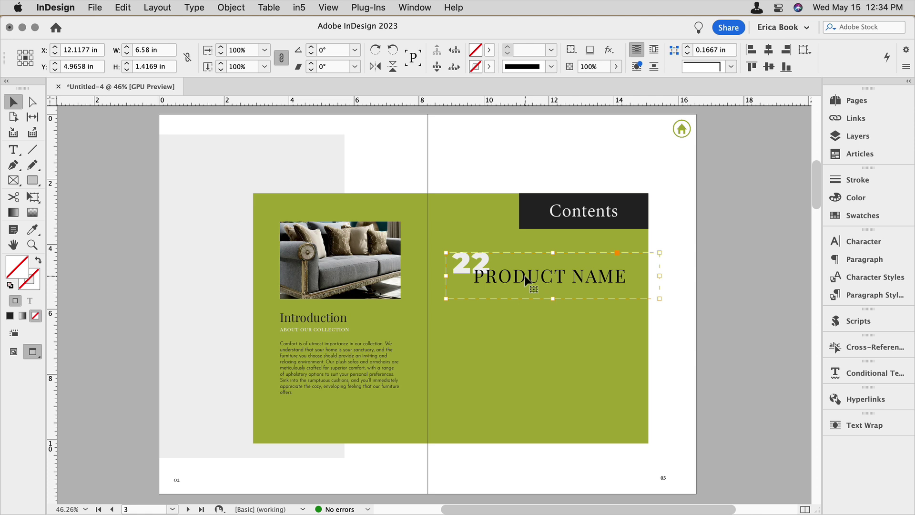
Start a new cross-reference from PRODUCT NAME targeting the Hyannisport PRODUCT NAME (LAYOUT) paragraph
{"action": "double_click", "coordinate": [526, 278]}
{"action": "triple_click", "coordinate": [526, 278]}
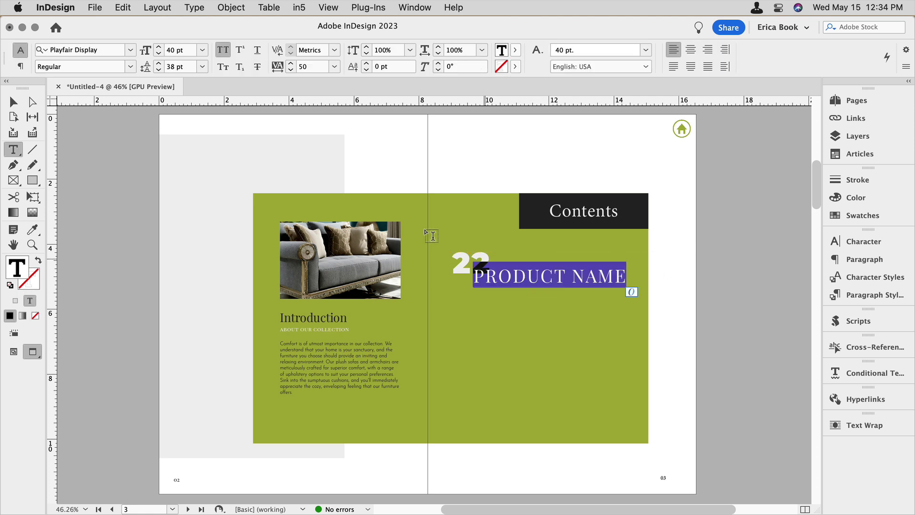
{"action": "left_click", "coordinate": [195, 8]}
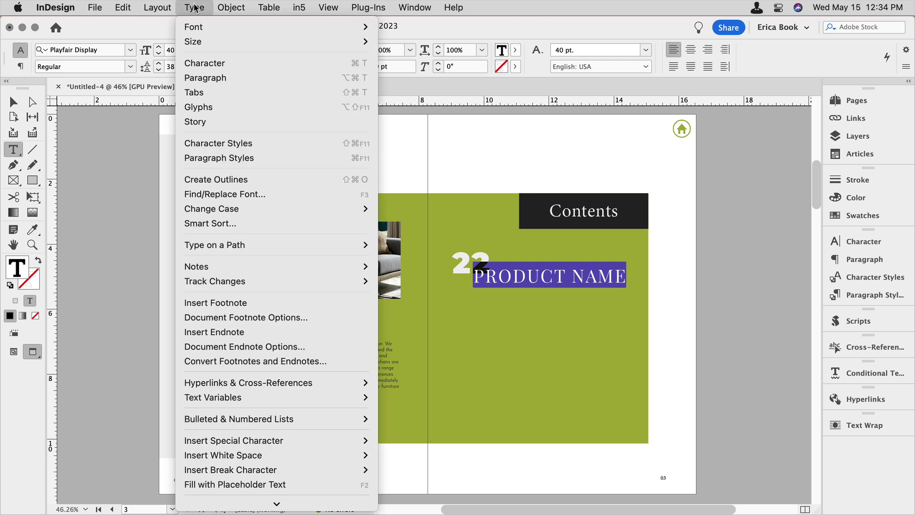
{"action": "mouse_move", "coordinate": [290, 384]}
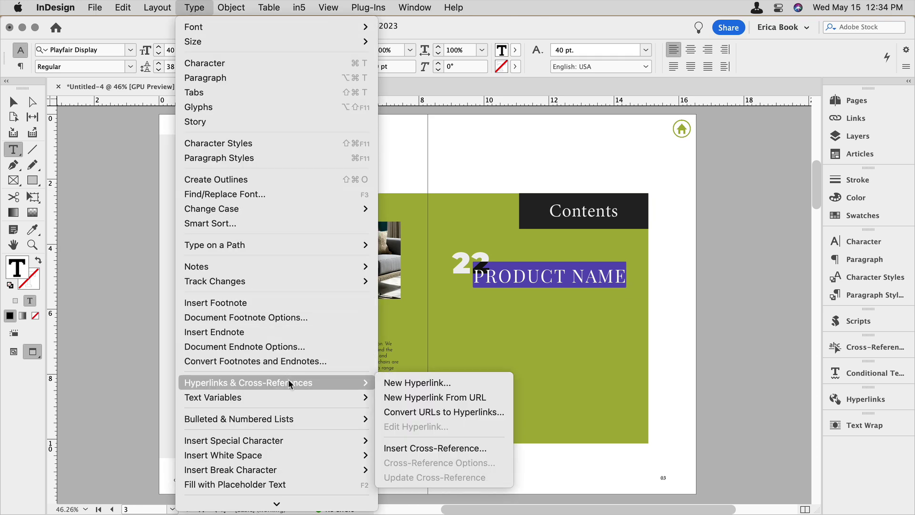
{"action": "left_click", "coordinate": [414, 450]}
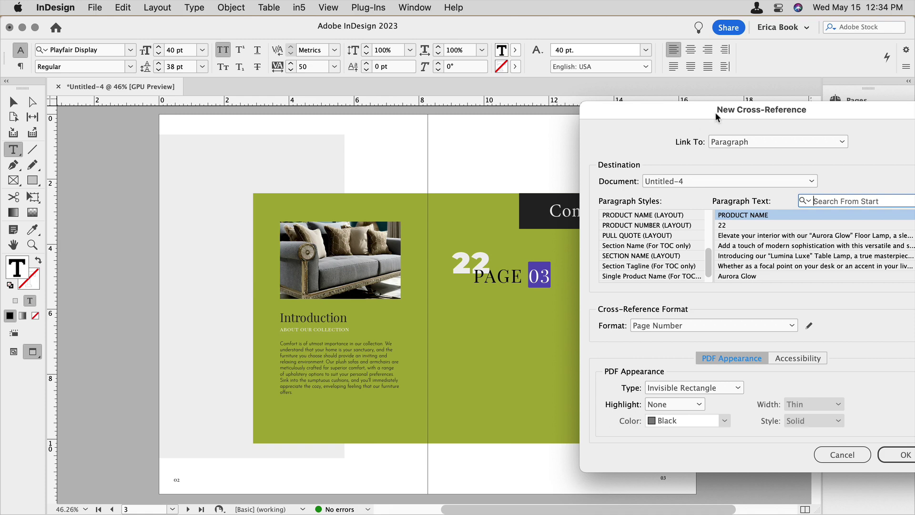
{"action": "left_click_drag", "start_coordinate": [716, 117], "coordinate": [213, 108]}
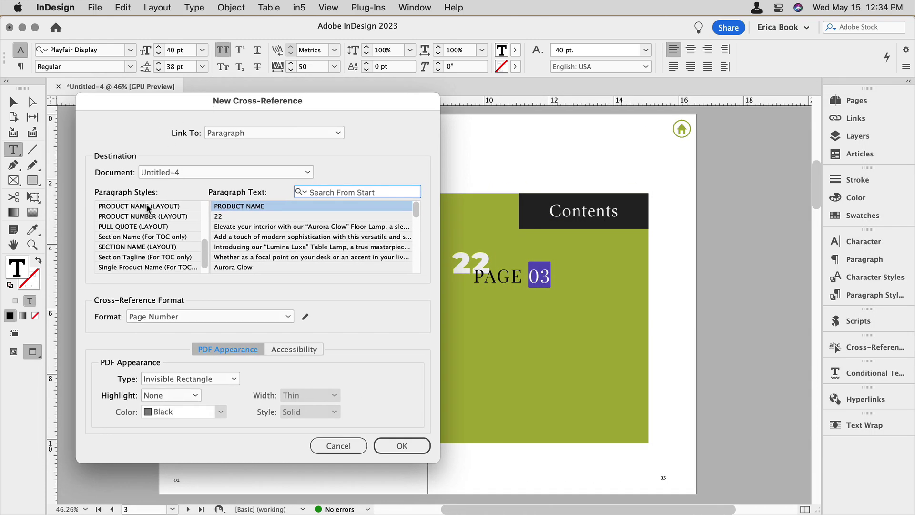
{"action": "scroll", "coordinate": [157, 215], "scroll_direction": "up", "scroll_amount": 3}
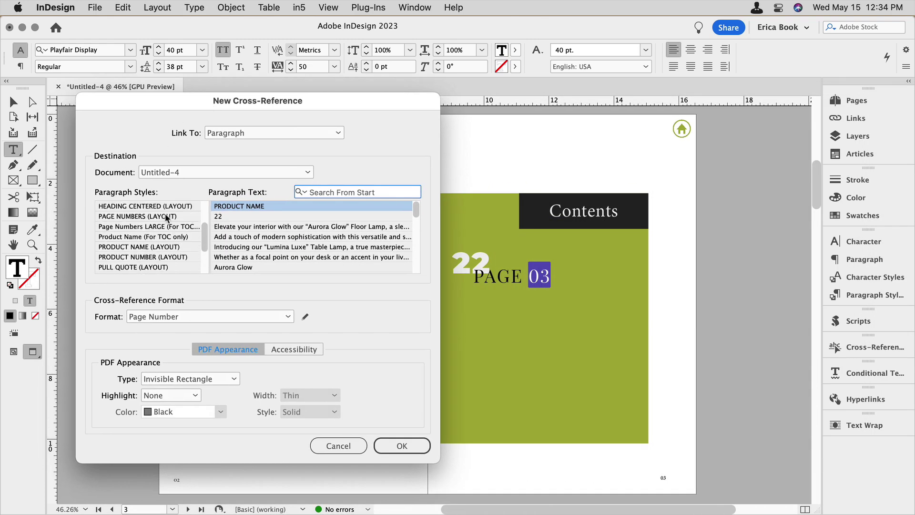
{"action": "left_click", "coordinate": [158, 247]}
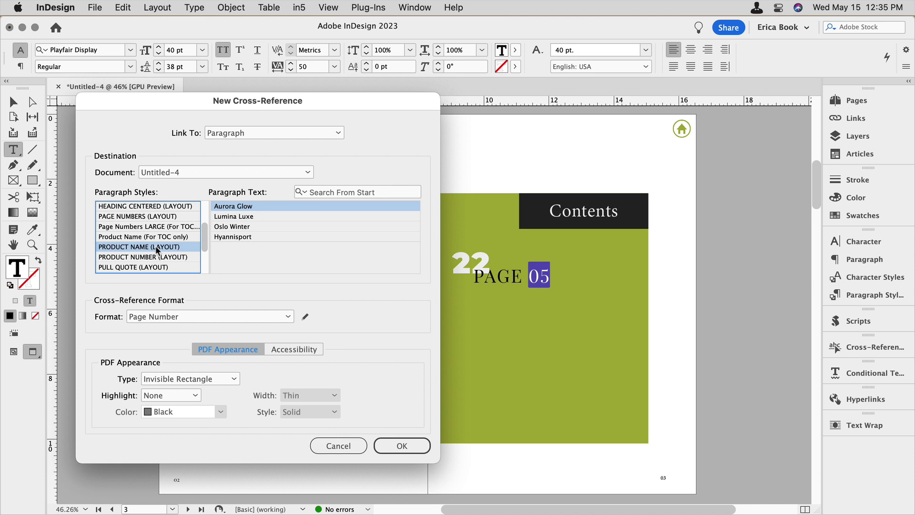
{"action": "left_click", "coordinate": [249, 238]}
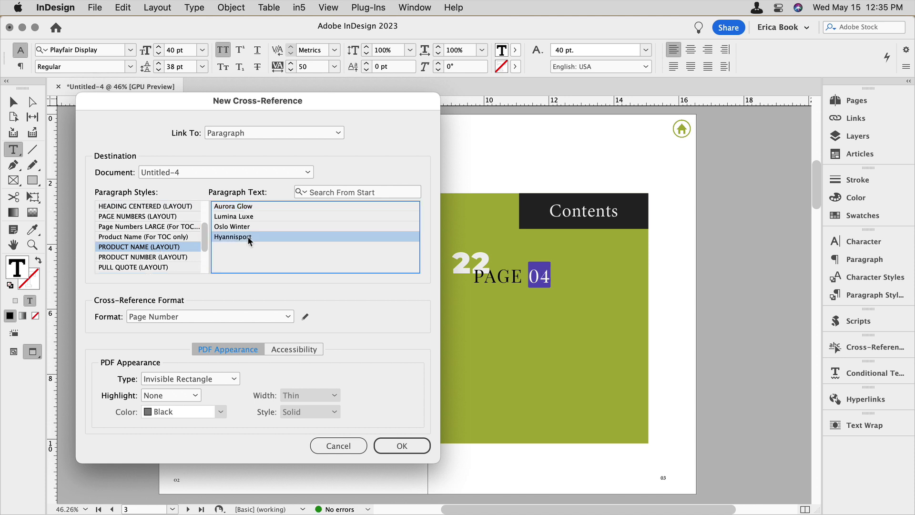
Use the Full Paragraph format with its quotation marks removed, and insert the HYANNISPORT cross-reference
{"action": "left_click", "coordinate": [287, 317]}
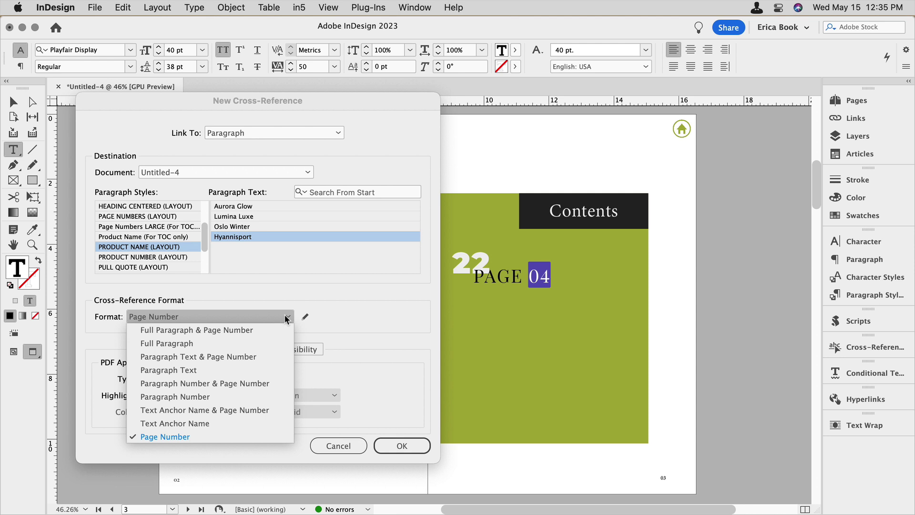
{"action": "left_click", "coordinate": [275, 343]}
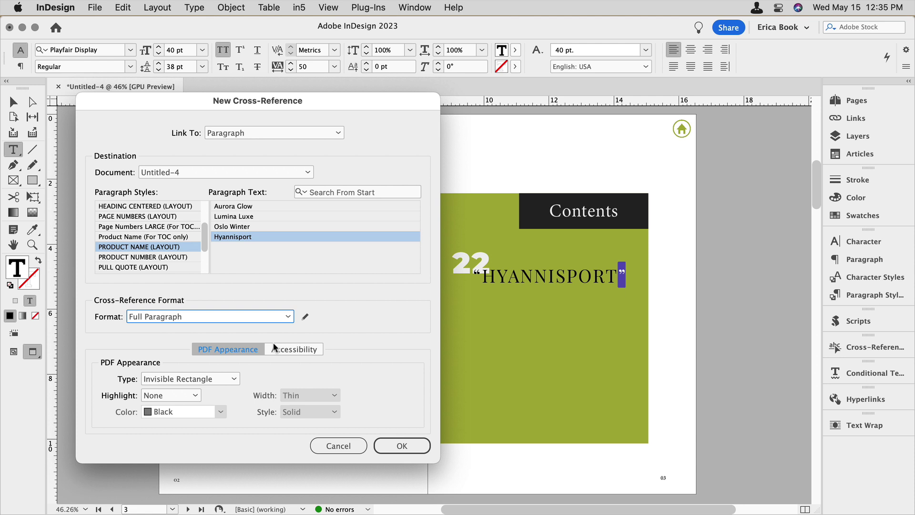
{"action": "left_click", "coordinate": [306, 316]}
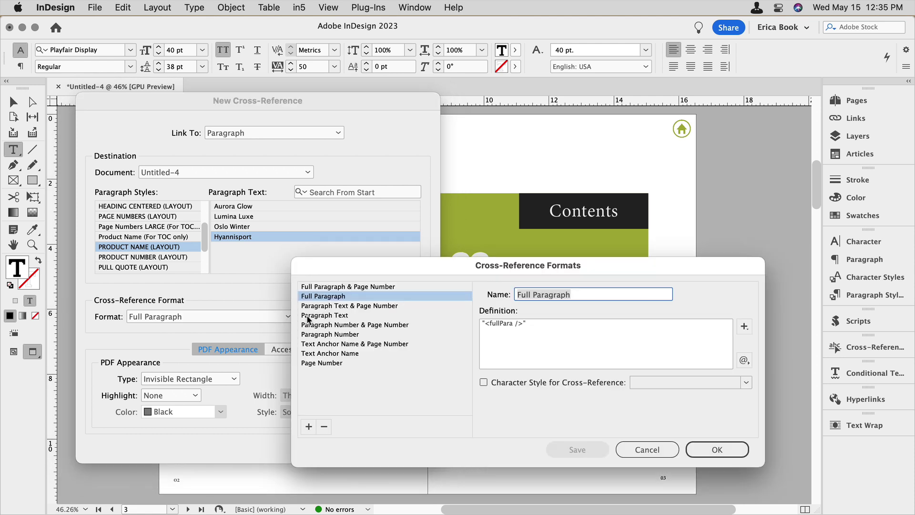
{"action": "left_click", "coordinate": [536, 330]}
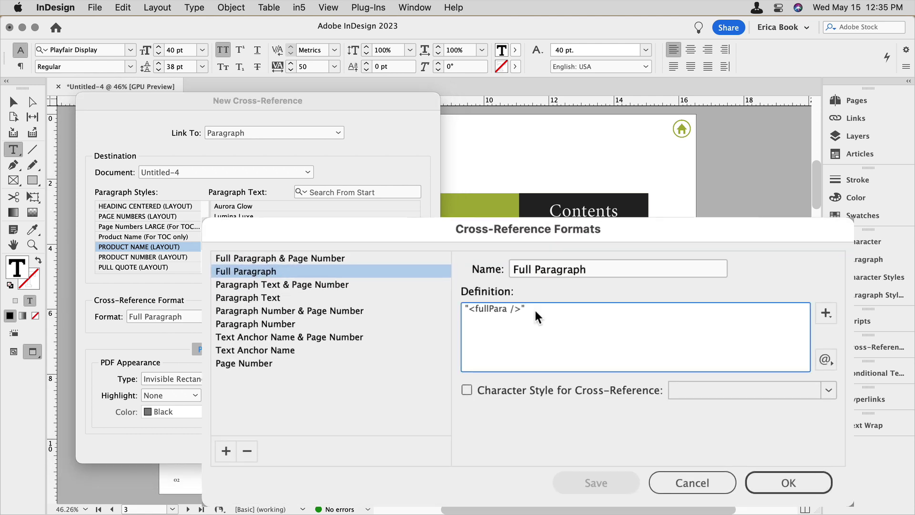
{"action": "key", "text": "BackSpace"}
{"action": "left_click", "coordinate": [468, 310]}
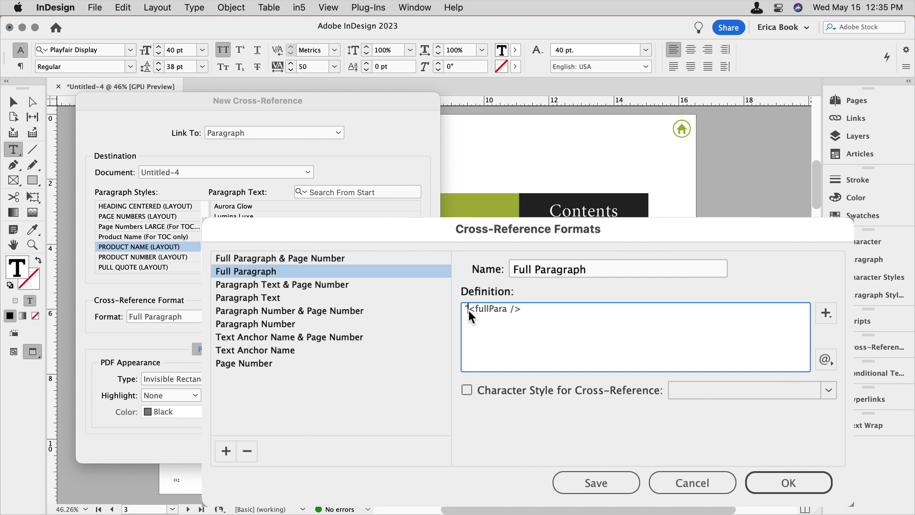
{"action": "key", "text": "BackSpace"}
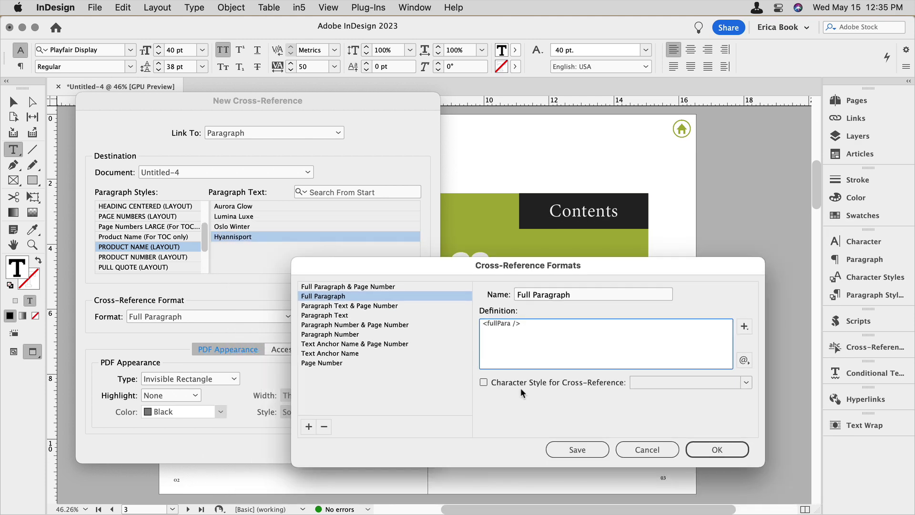
{"action": "left_click", "coordinate": [718, 450]}
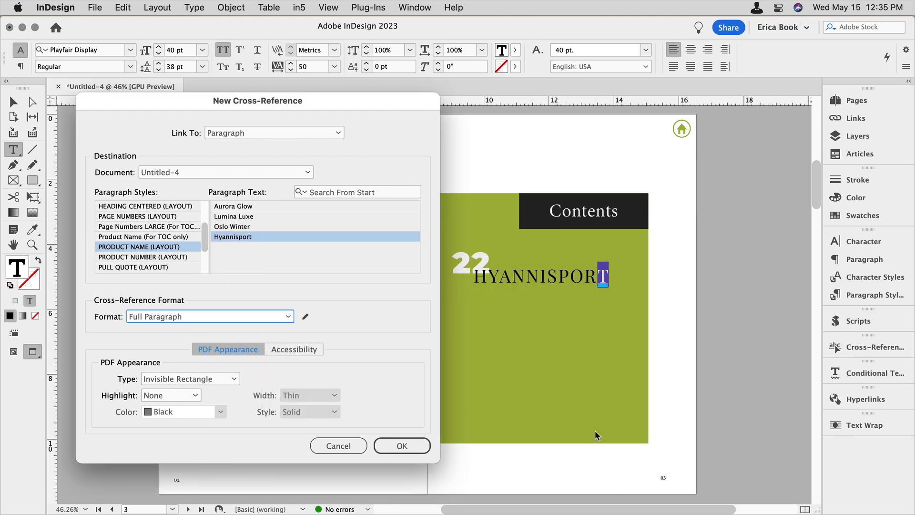
{"action": "left_click", "coordinate": [410, 445]}
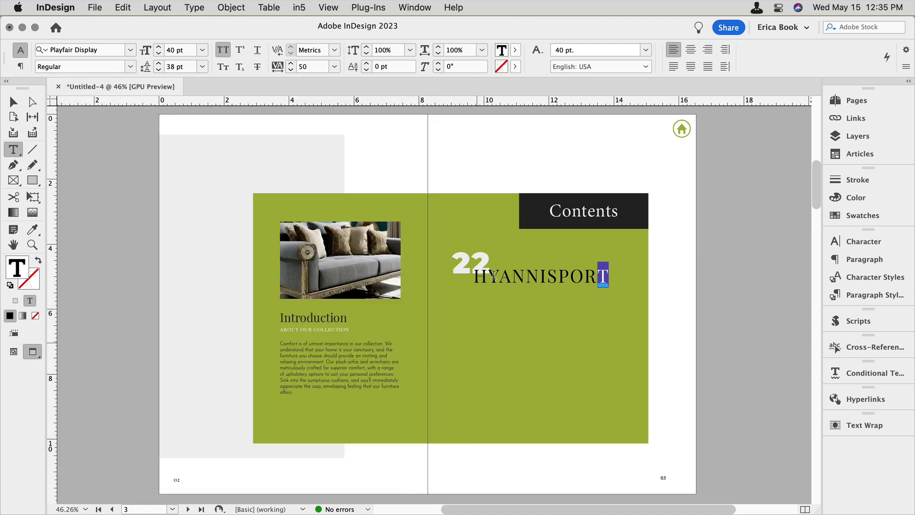
Start a cross-reference replacing 22, linked to the Hyannisport PRODUCT NAME paragraph
{"action": "double_click", "coordinate": [483, 270]}
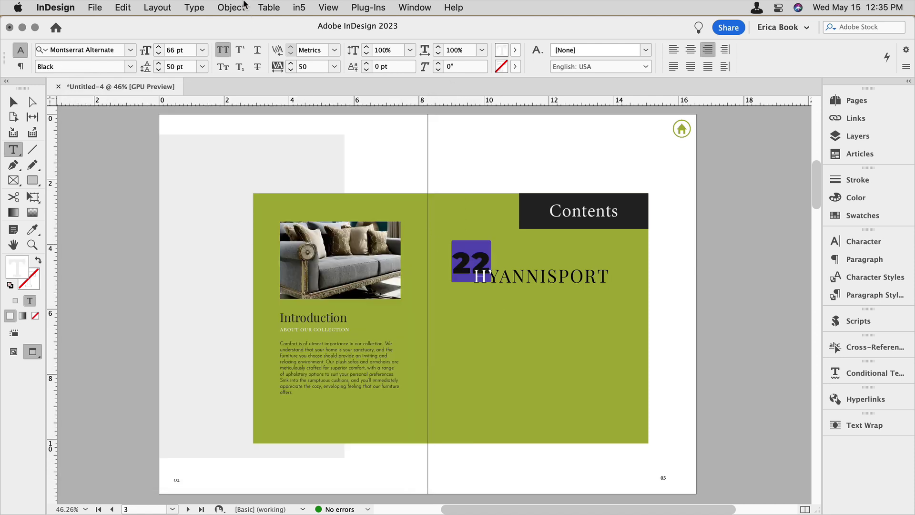
{"action": "left_click", "coordinate": [194, 7]}
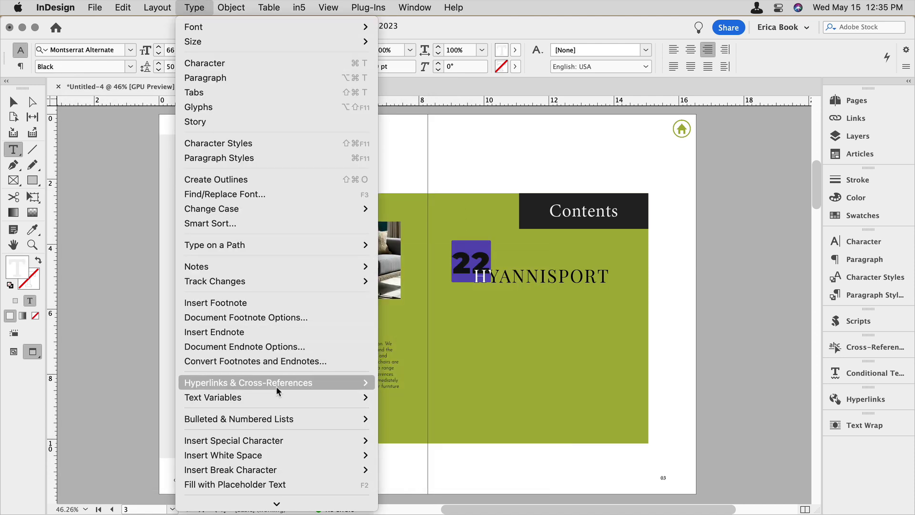
{"action": "mouse_move", "coordinate": [278, 391]}
{"action": "left_click", "coordinate": [396, 447]}
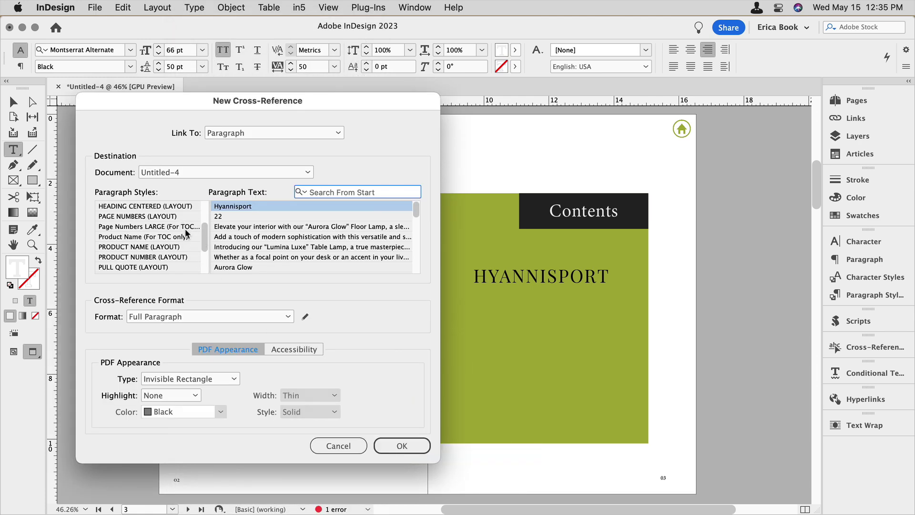
{"action": "scroll", "coordinate": [183, 247], "scroll_direction": "down", "scroll_amount": 1}
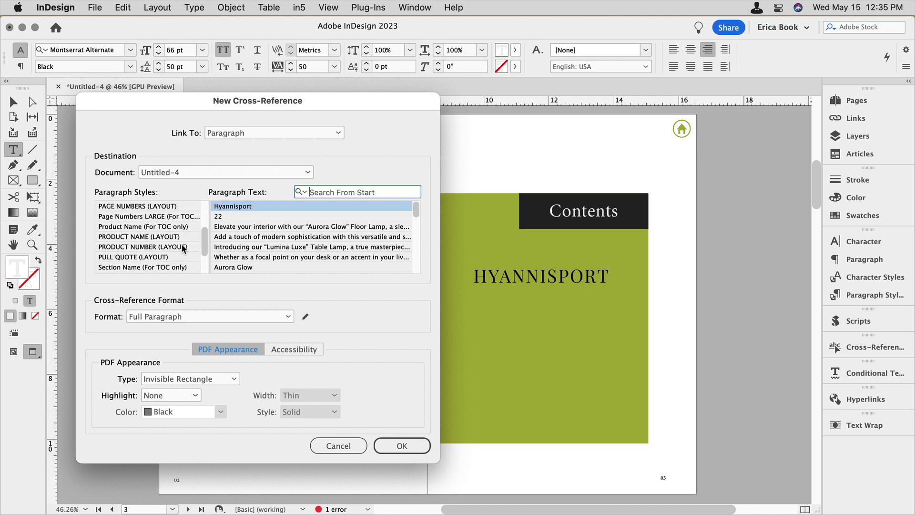
{"action": "left_click", "coordinate": [139, 238]}
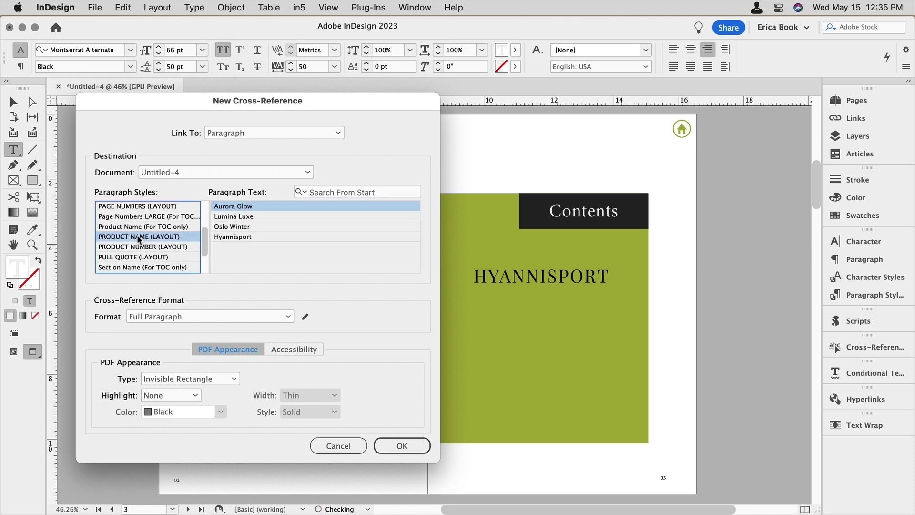
{"action": "left_click", "coordinate": [238, 237]}
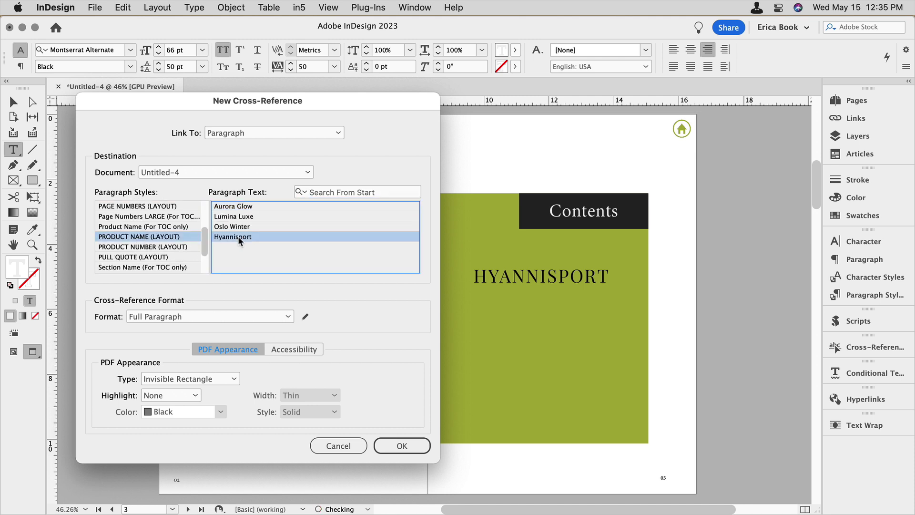
Use the Page Number format with 'page ' removed, inserting the reference so it reads 04
{"action": "left_click", "coordinate": [279, 318]}
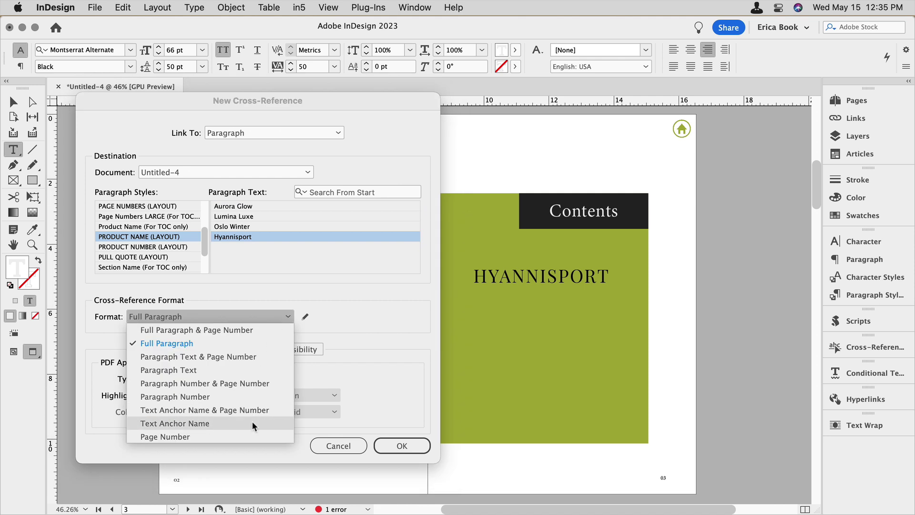
{"action": "left_click", "coordinate": [251, 437]}
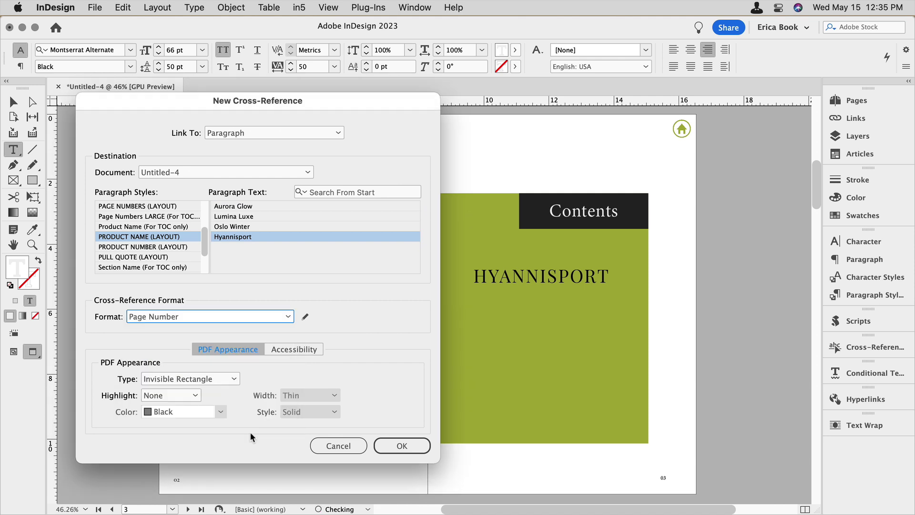
{"action": "left_click", "coordinate": [305, 317]}
{"action": "left_click", "coordinate": [501, 331]}
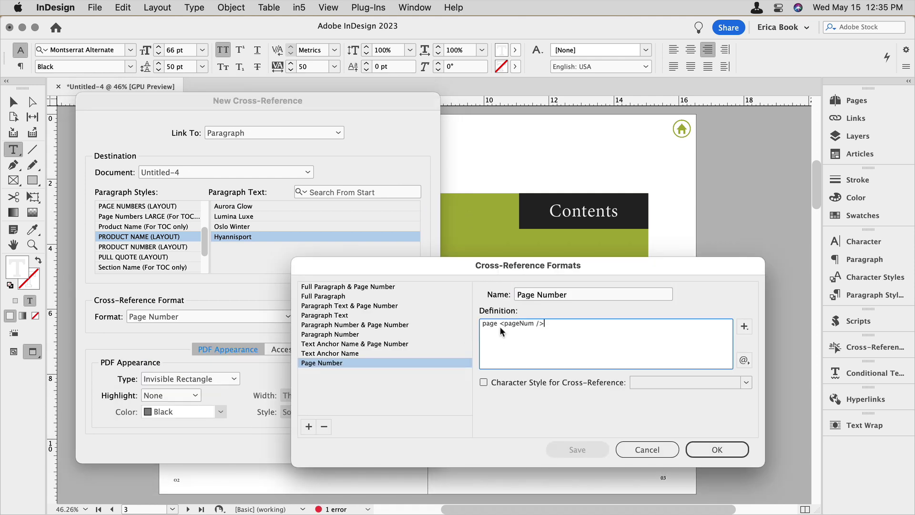
{"action": "left_click", "coordinate": [500, 328]}
{"action": "key", "text": "BackSpace"}
{"action": "key", "text": "BackSpace"}
{"action": "key", "text": "BackSpace"}
{"action": "key", "text": "BackSpace"}
{"action": "key", "text": "BackSpace"}
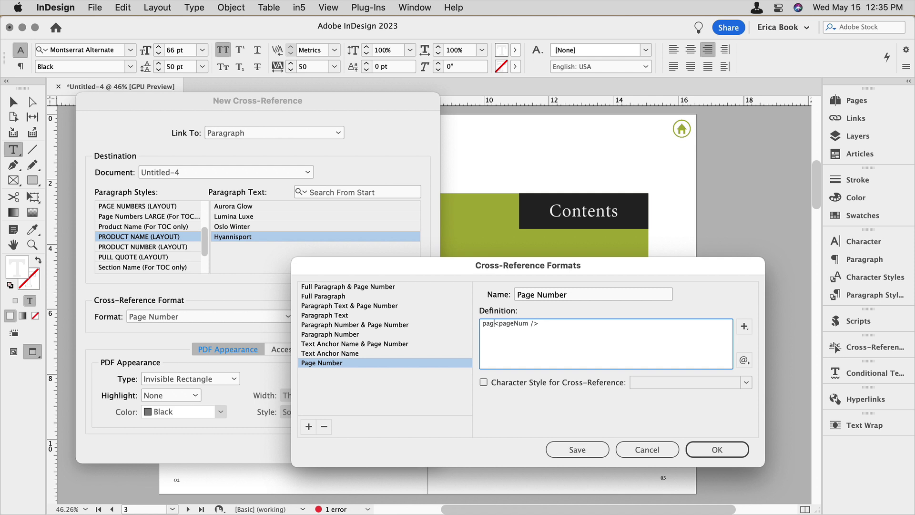
{"action": "left_click", "coordinate": [712, 448]}
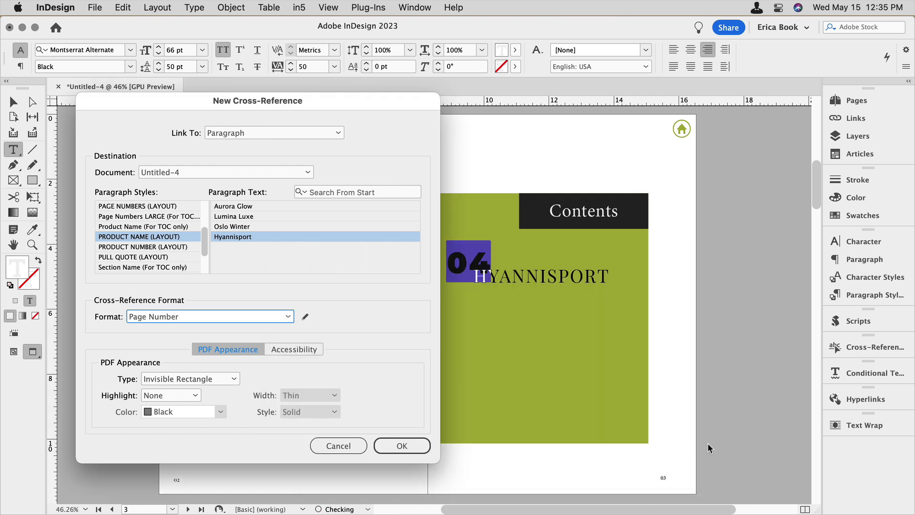
{"action": "left_click", "coordinate": [403, 444]}
Nudge the 04 number frame slightly left and down beside HYANNISPORT
{"action": "key", "text": "Escape"}
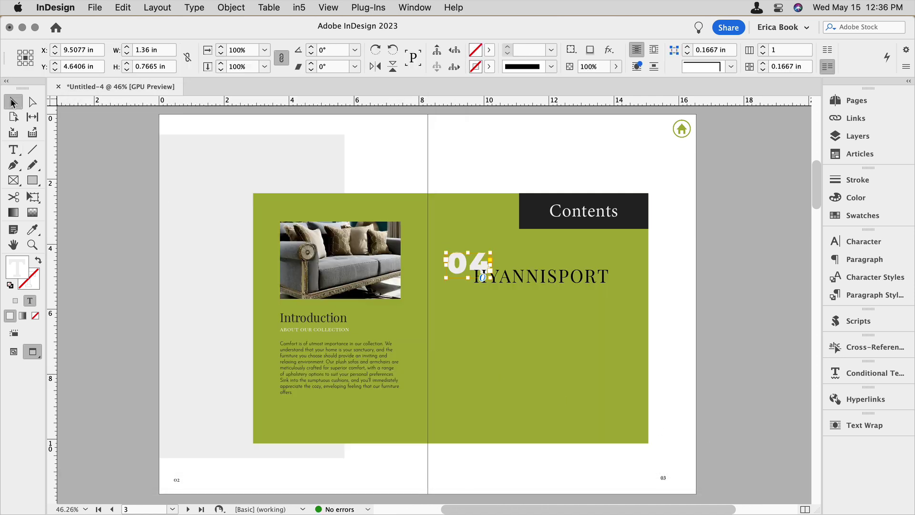
{"action": "left_click", "coordinate": [734, 305]}
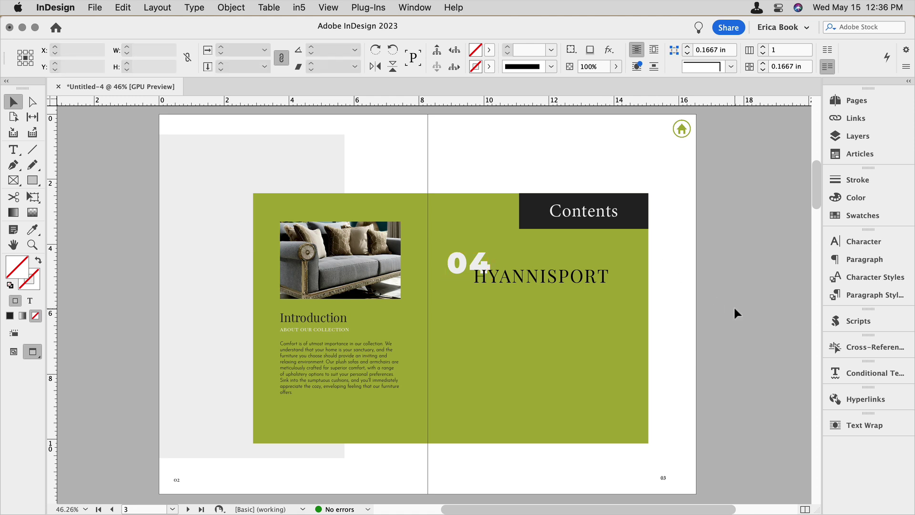
{"action": "left_click", "coordinate": [461, 263]}
{"action": "left_click_drag", "start_coordinate": [459, 260], "coordinate": [457, 267]}
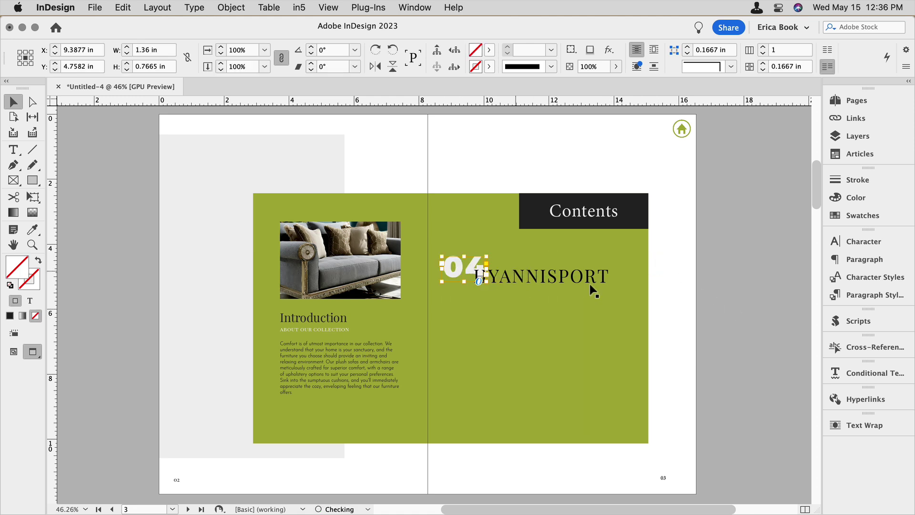
{"action": "left_click", "coordinate": [597, 279], "text": "shift"}
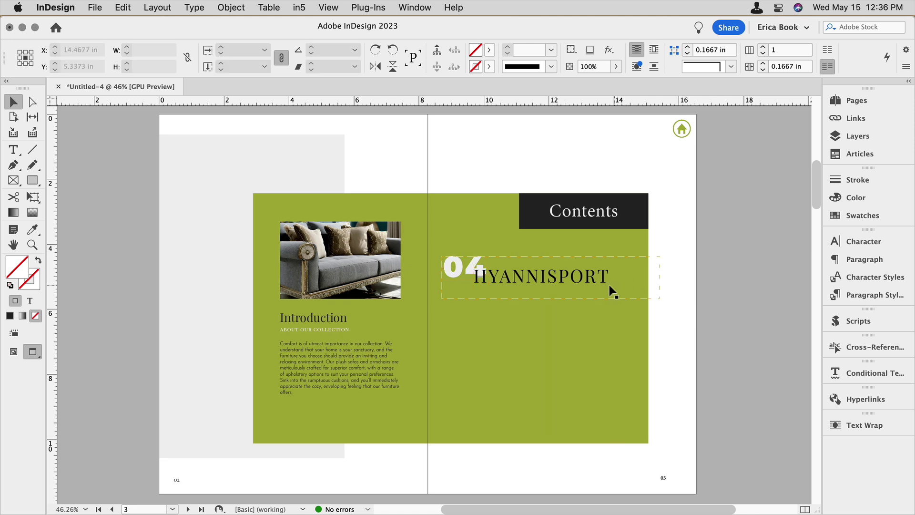
{"action": "left_click", "coordinate": [613, 291]}
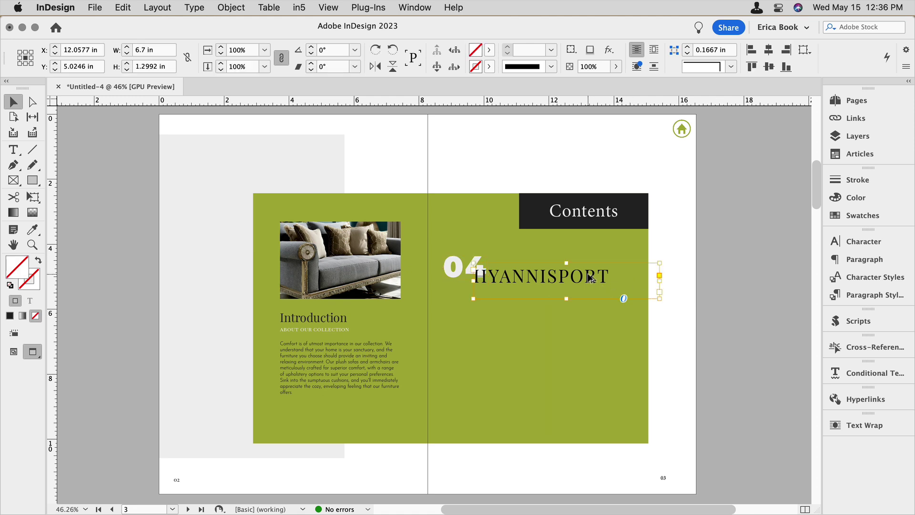
{"action": "left_click", "coordinate": [709, 305]}
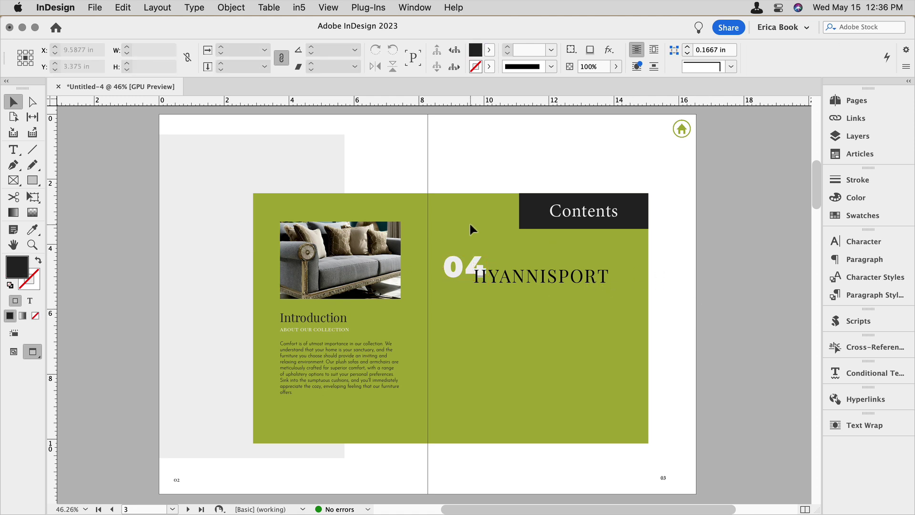
Duplicate the 04 HYANNISPORT entry into four copies and distribute their vertical centers
{"action": "left_click", "coordinate": [502, 276]}
{"action": "left_click_drag", "start_coordinate": [502, 275], "coordinate": [543, 424]}
{"action": "left_click_drag", "start_coordinate": [527, 359], "coordinate": [557, 323]}
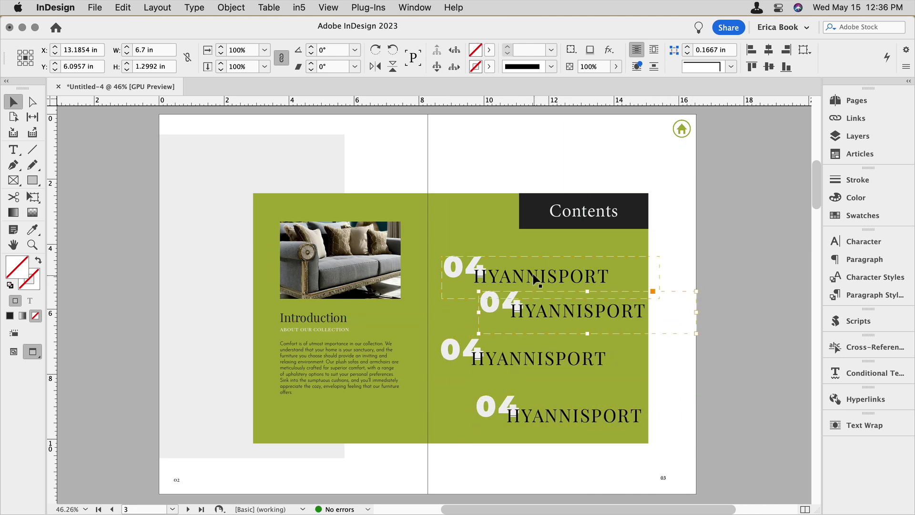
{"action": "left_click_drag", "start_coordinate": [535, 279], "coordinate": [532, 272]}
{"action": "left_click", "coordinate": [538, 329], "text": "shift"}
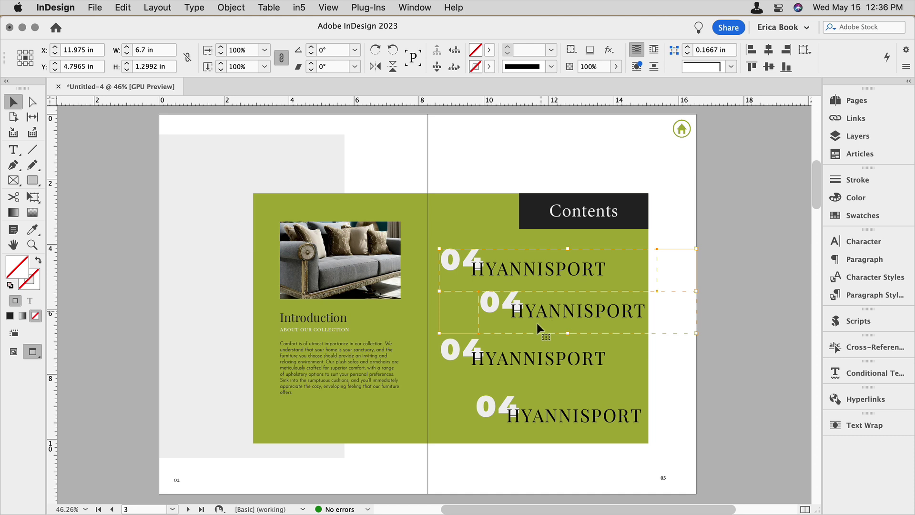
{"action": "left_click", "coordinate": [534, 360], "text": "shift"}
{"action": "left_click", "coordinate": [539, 416], "text": "shift"}
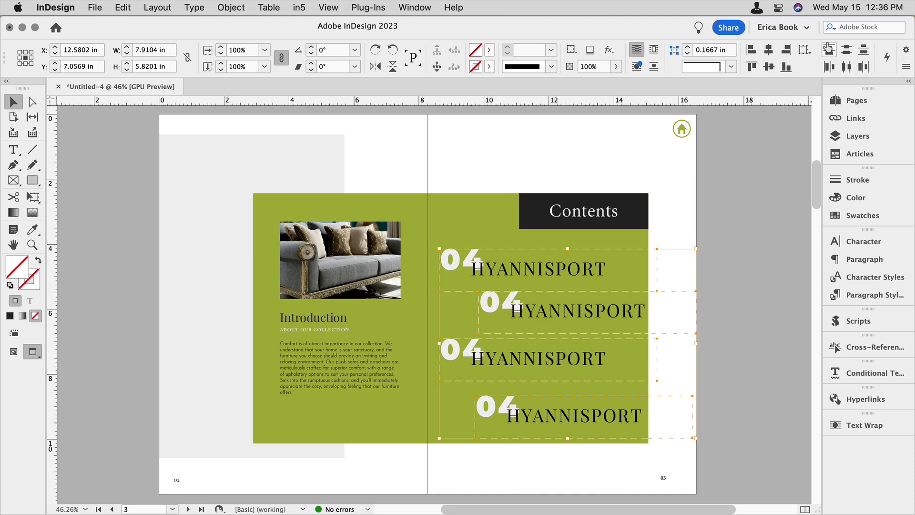
{"action": "left_click", "coordinate": [847, 50]}
{"action": "left_click", "coordinate": [773, 246]}
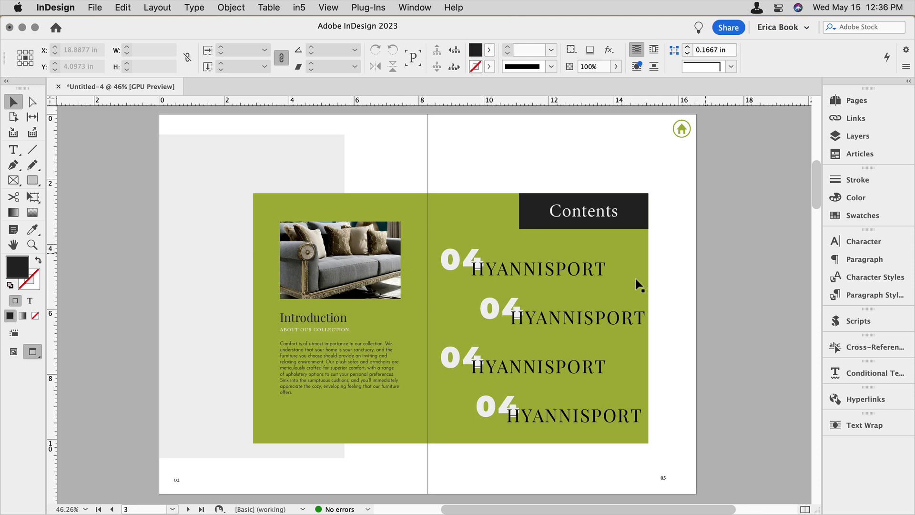
Relink the second entry's name cross-reference to Oslo Winter, so it reads OSLO WINTER
{"action": "left_click", "coordinate": [570, 320]}
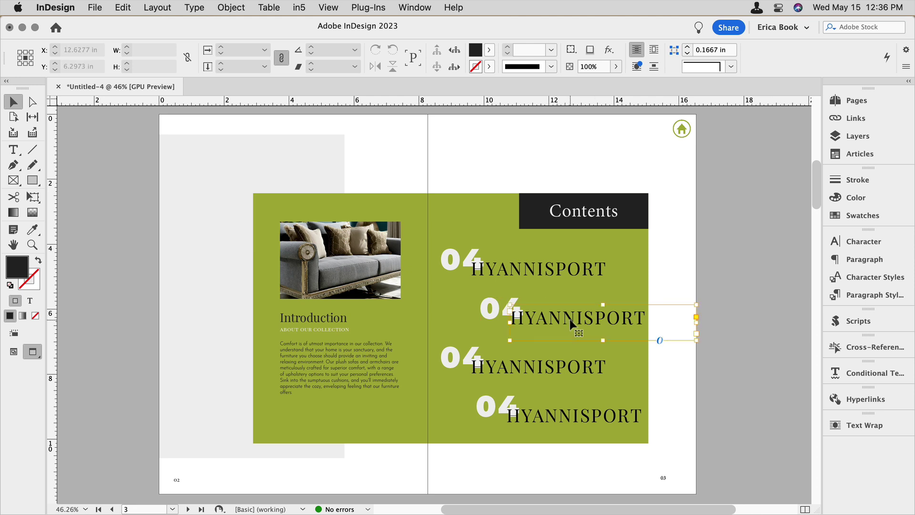
{"action": "double_click", "coordinate": [571, 319]}
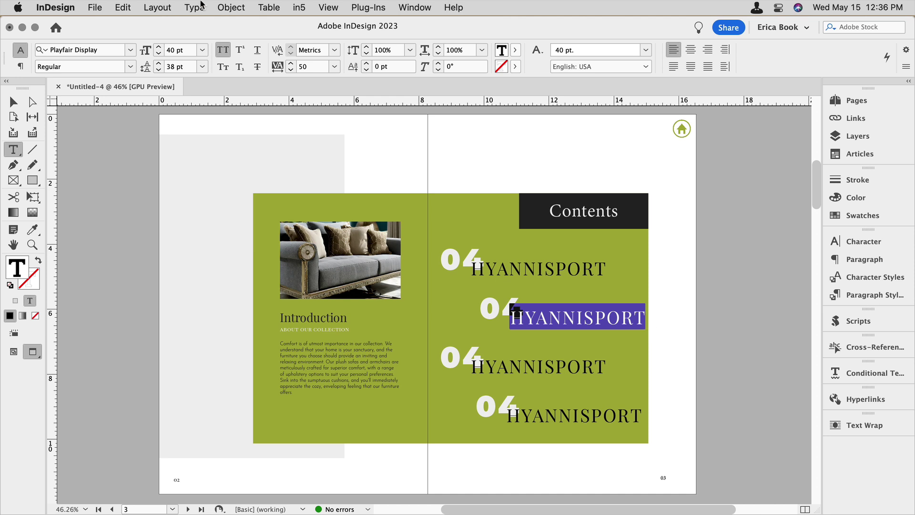
{"action": "left_click", "coordinate": [202, 6]}
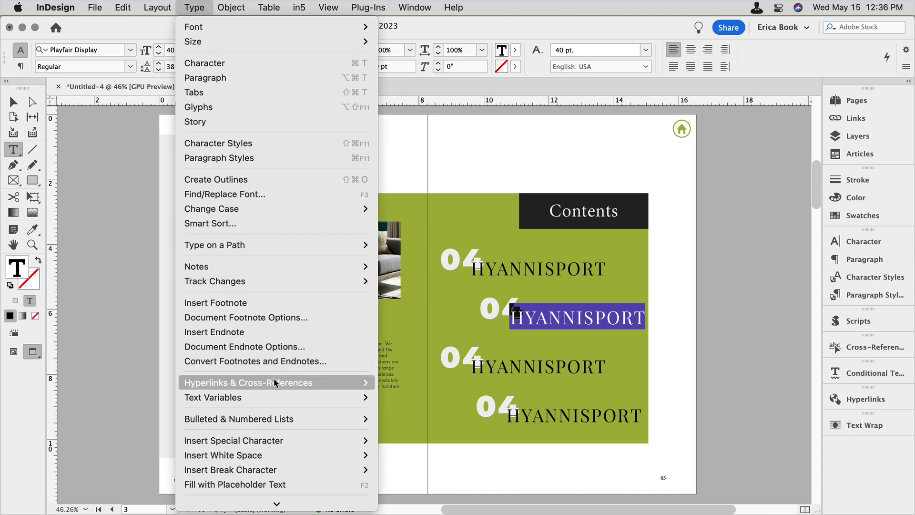
{"action": "mouse_move", "coordinate": [275, 383]}
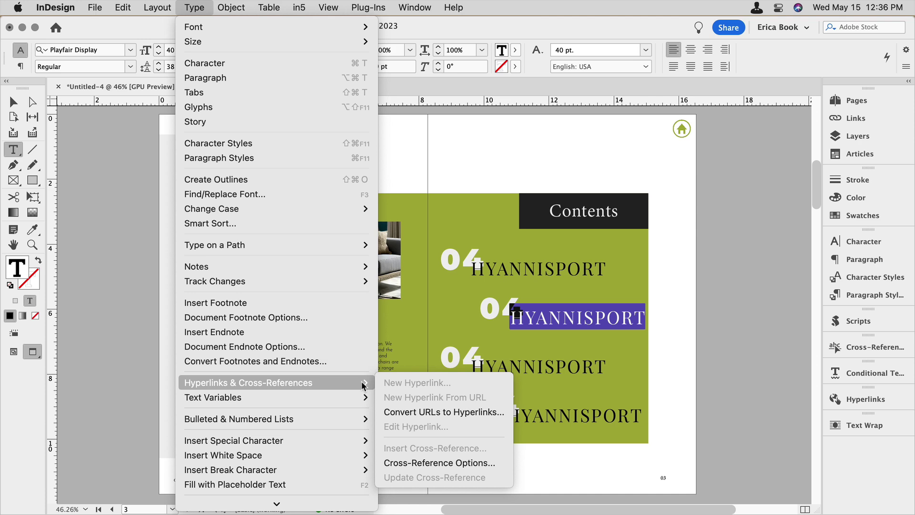
{"action": "left_click", "coordinate": [415, 462]}
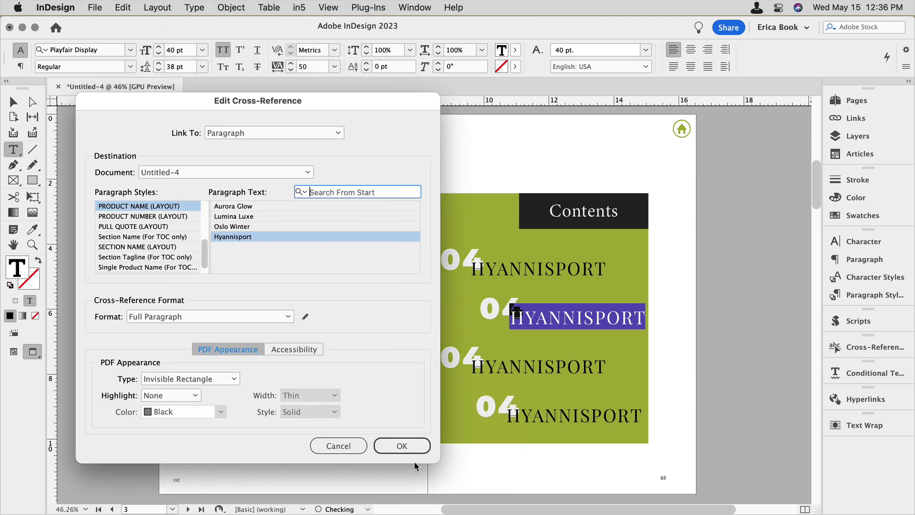
{"action": "left_click", "coordinate": [246, 227]}
{"action": "left_click", "coordinate": [401, 444]}
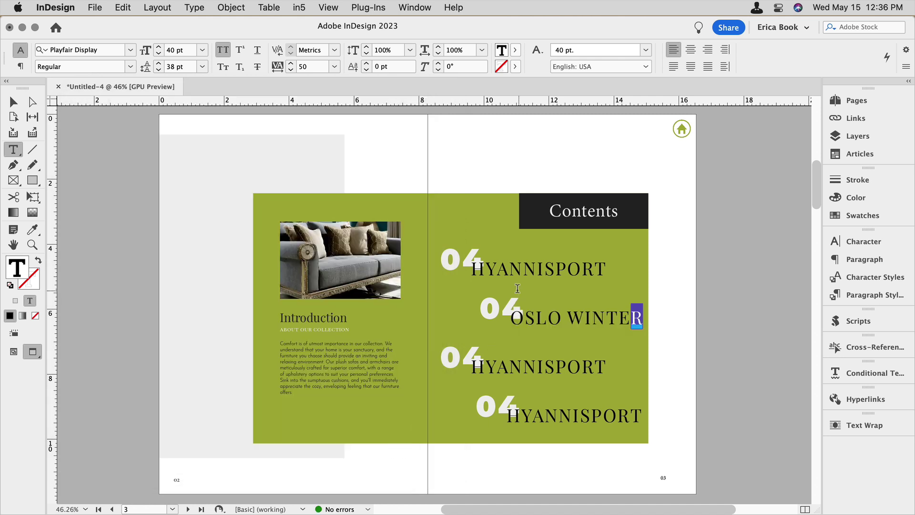
Relink the page number before OSLO WINTER to the Oslo Winter paragraph
{"action": "double_click", "coordinate": [490, 303]}
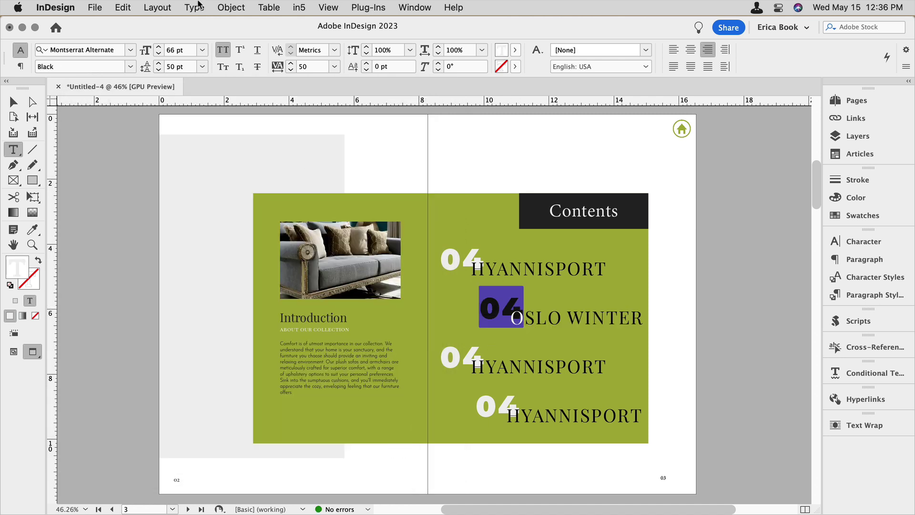
{"action": "left_click", "coordinate": [196, 7]}
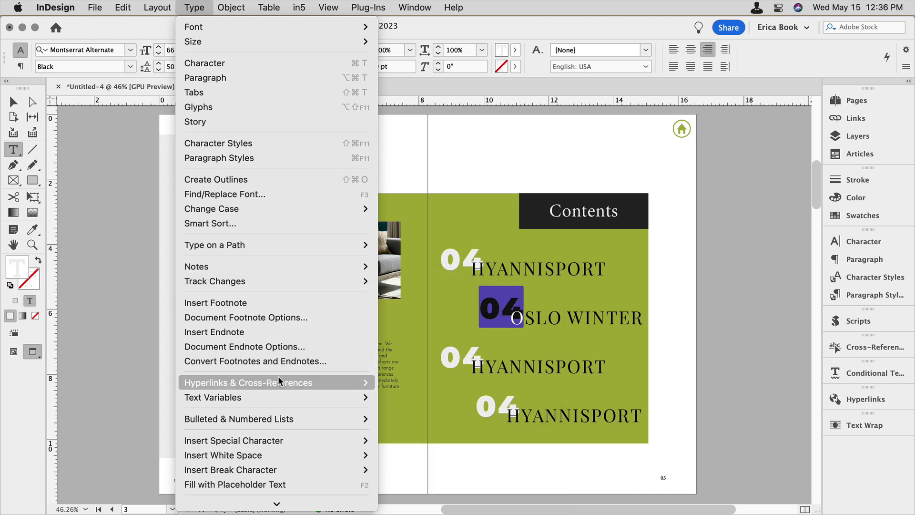
{"action": "left_click", "coordinate": [440, 463]}
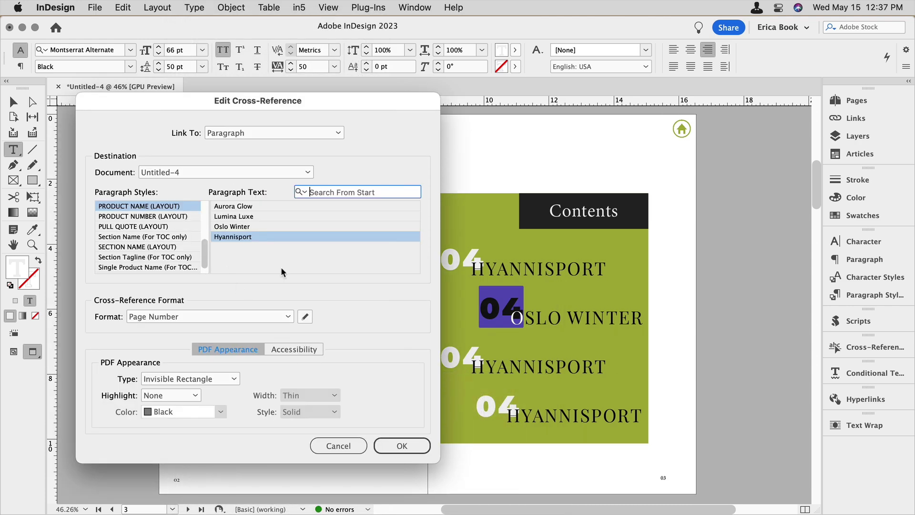
{"action": "left_click", "coordinate": [249, 226]}
{"action": "left_click", "coordinate": [388, 453]}
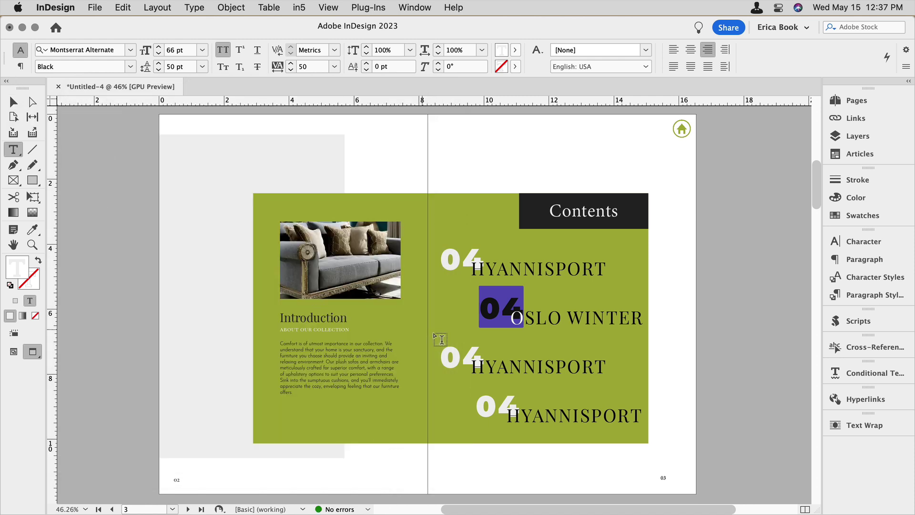
{"action": "left_click", "coordinate": [517, 363]}
{"action": "double_click", "coordinate": [517, 363]}
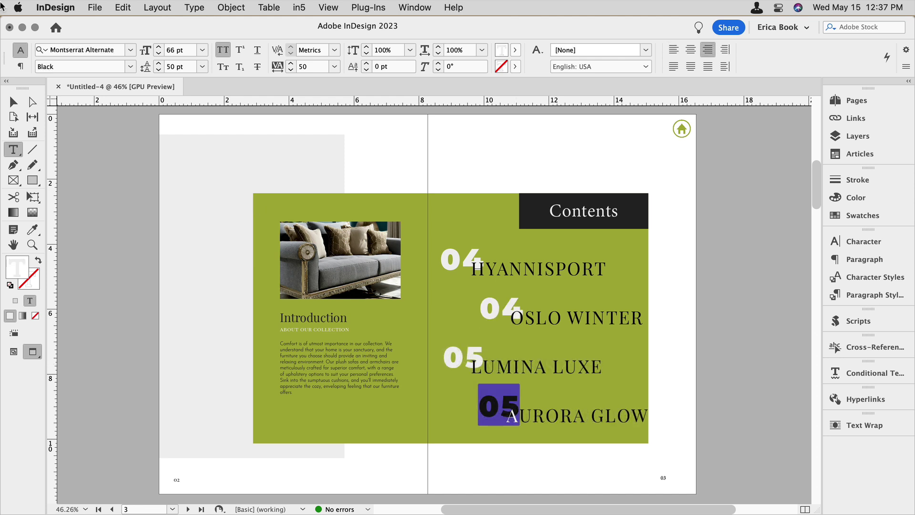
Cut all the Finishing Touches lamp frames from page 05
{"action": "left_click", "coordinate": [13, 101]}
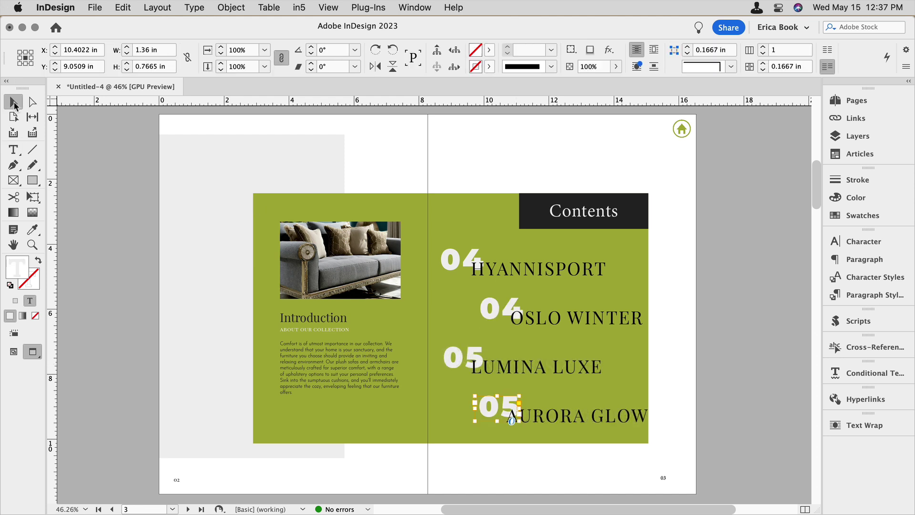
{"action": "left_click", "coordinate": [106, 252]}
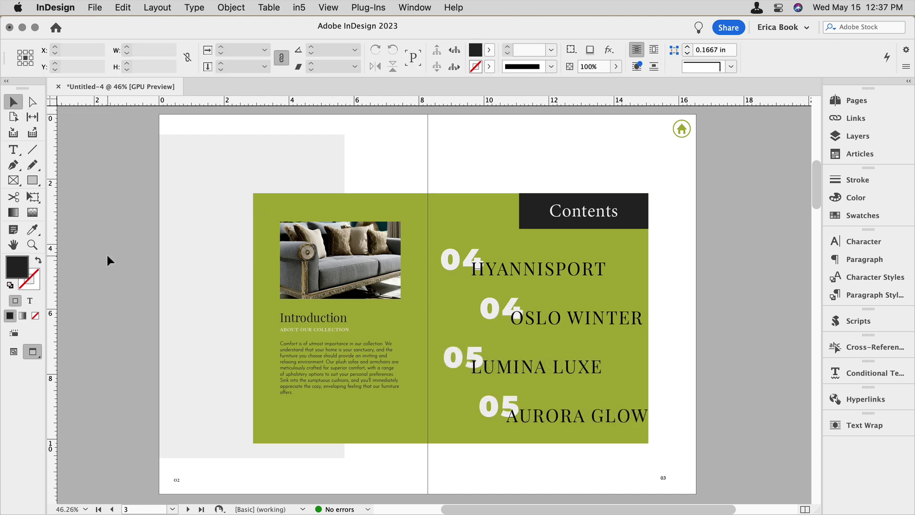
{"action": "left_click", "coordinate": [188, 509]}
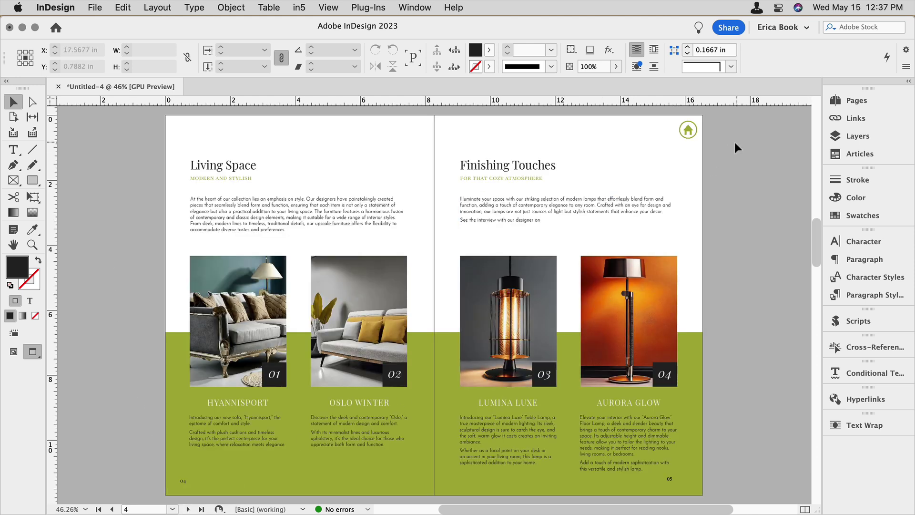
{"action": "left_click_drag", "start_coordinate": [728, 149], "coordinate": [459, 464]}
{"action": "key", "text": "Delete"}
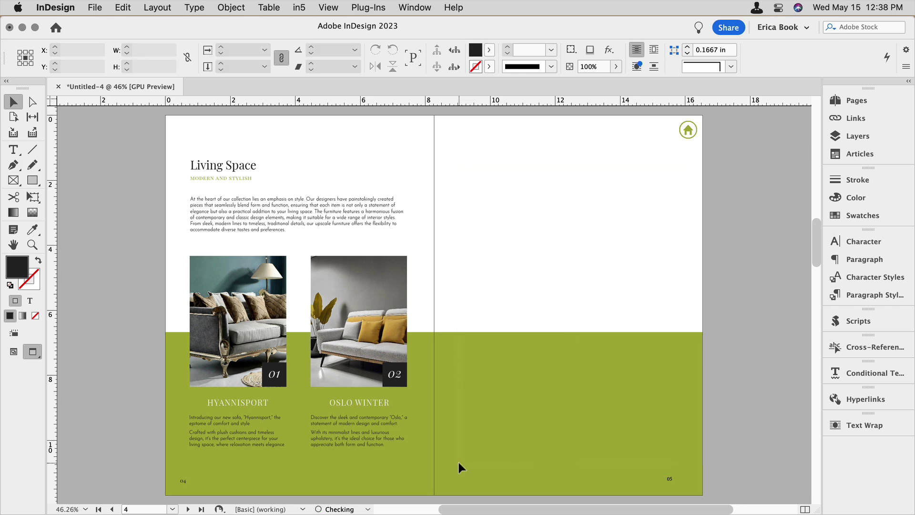
Paste the lamp content in place and move it onto page 08, then return to Contents
{"action": "left_click", "coordinate": [189, 509]}
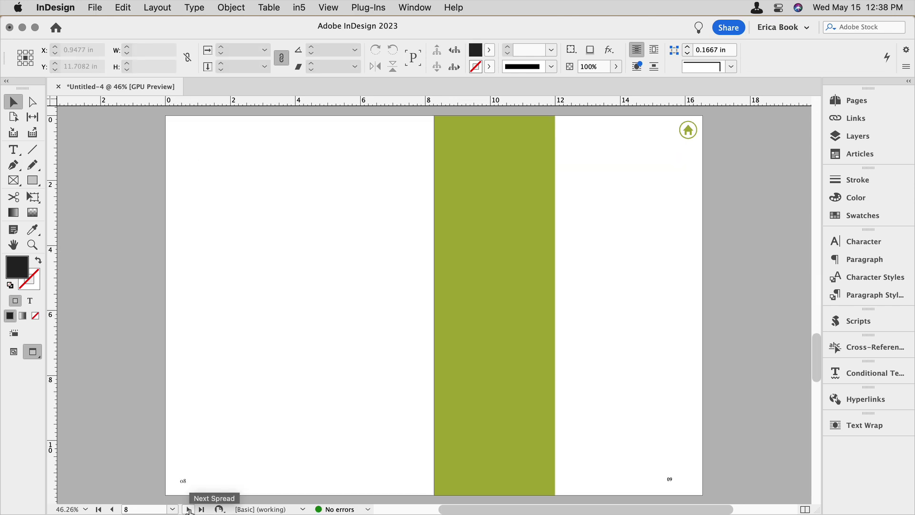
{"action": "key", "text": "alt+shift+super+v"}
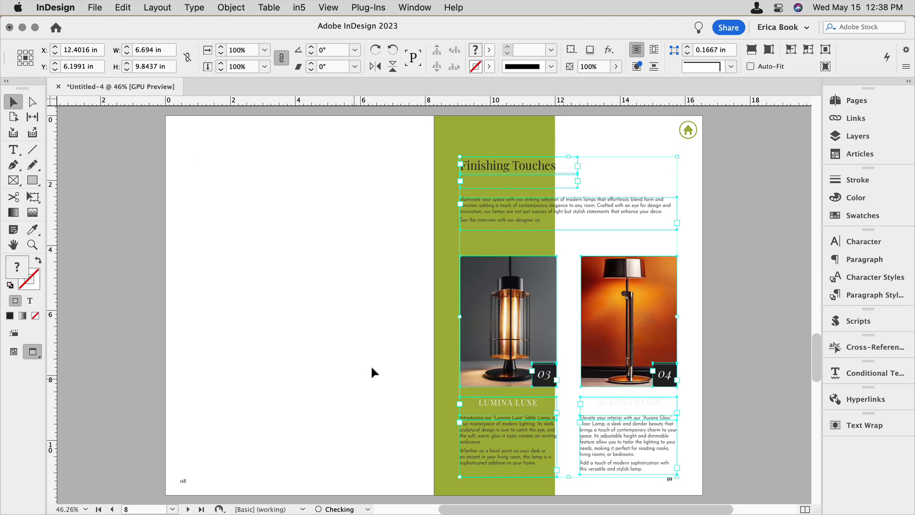
{"action": "left_click_drag", "start_coordinate": [497, 295], "coordinate": [217, 292]}
{"action": "left_click", "coordinate": [112, 510]}
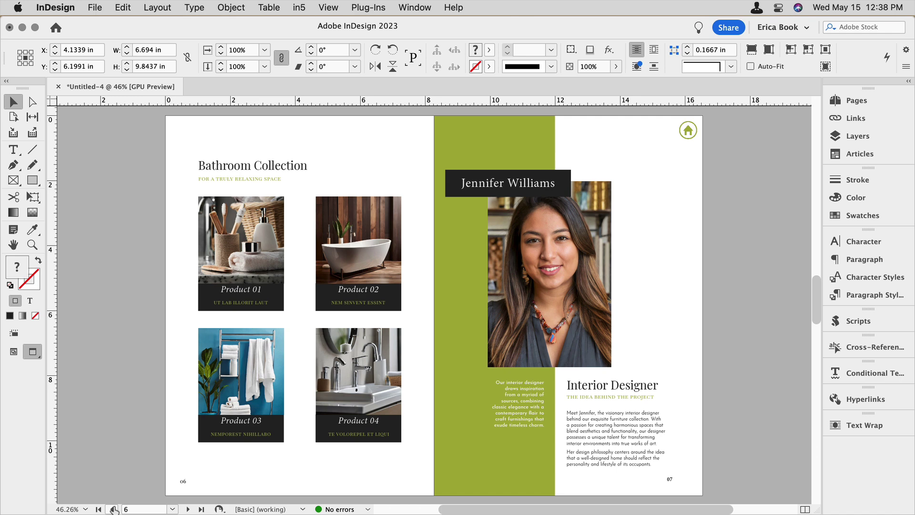
{"action": "left_click", "coordinate": [113, 510]}
{"action": "left_click", "coordinate": [113, 509]}
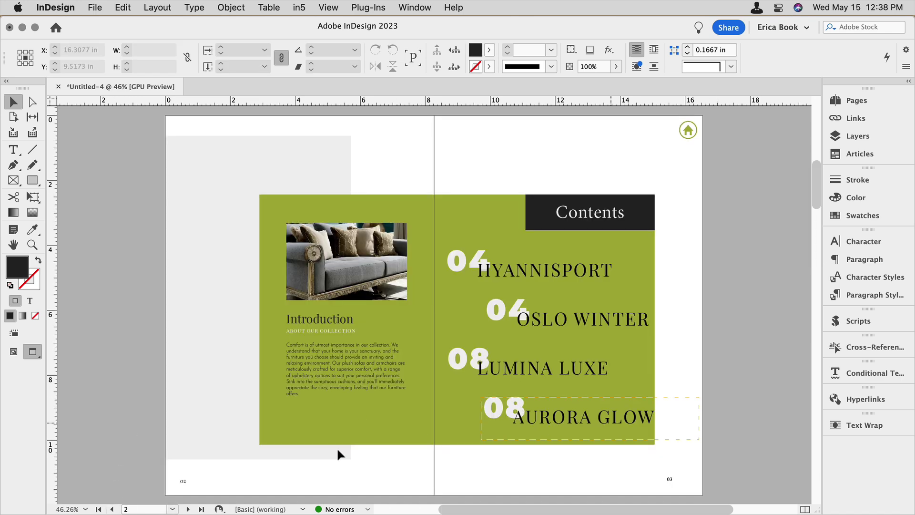
Rename the heading to HYANNISPORT2 and update the cross-references to match
{"action": "left_click", "coordinate": [187, 509]}
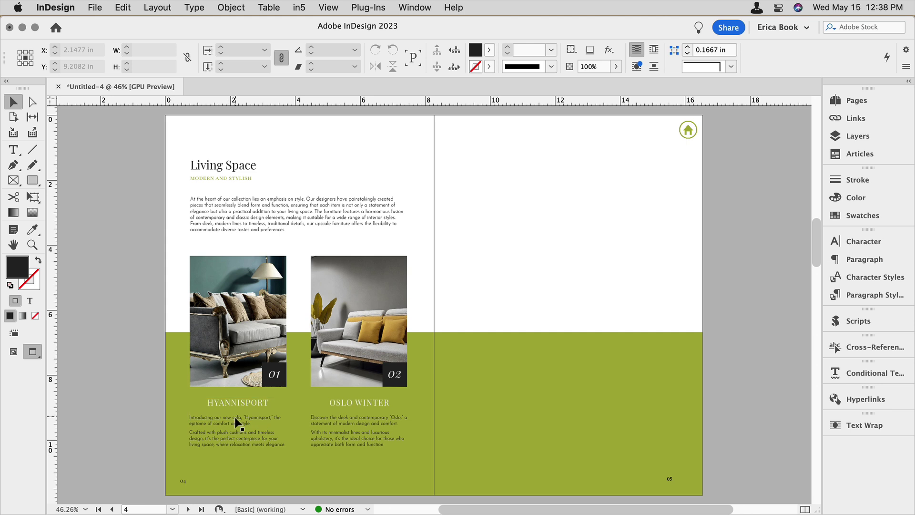
{"action": "double_click", "coordinate": [248, 404]}
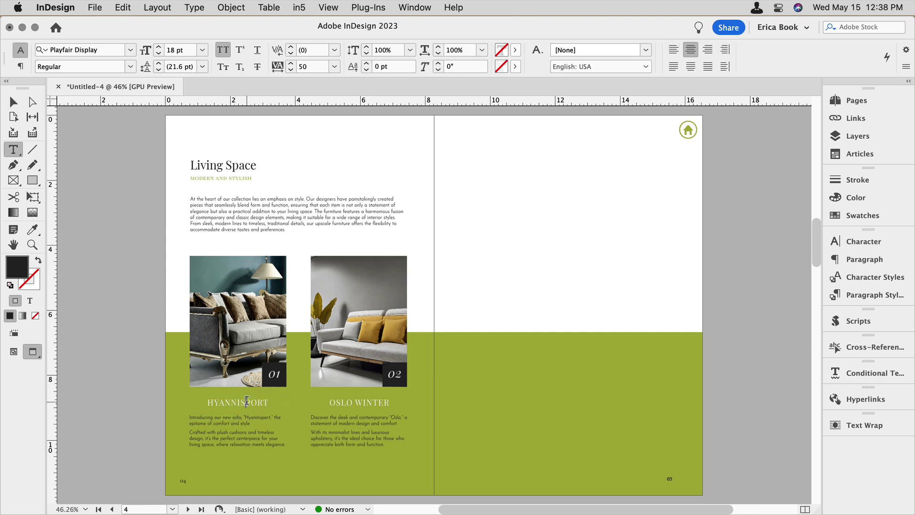
{"action": "left_click", "coordinate": [272, 406]}
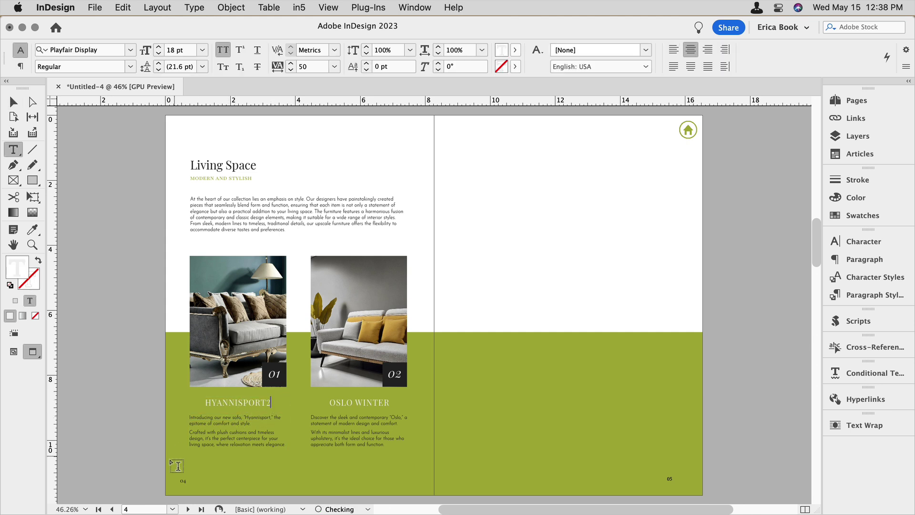
{"action": "left_click", "coordinate": [111, 510]}
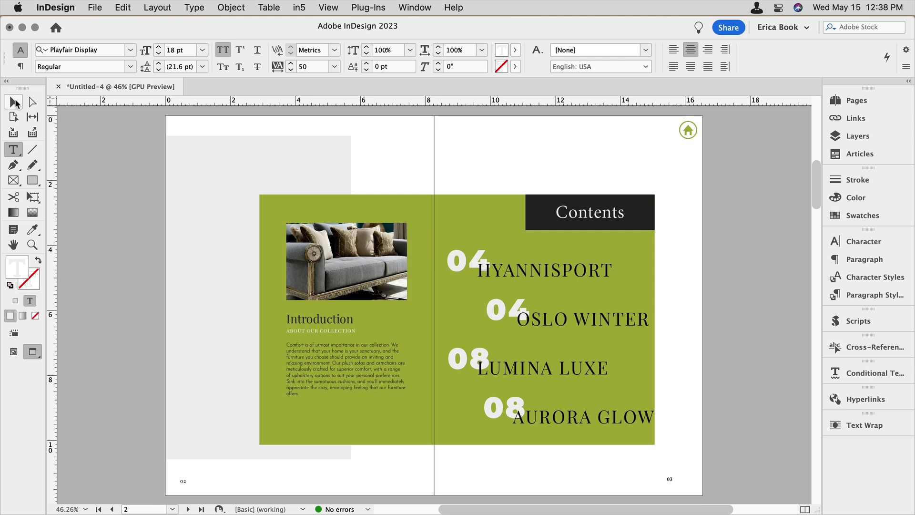
{"action": "left_click", "coordinate": [14, 102]}
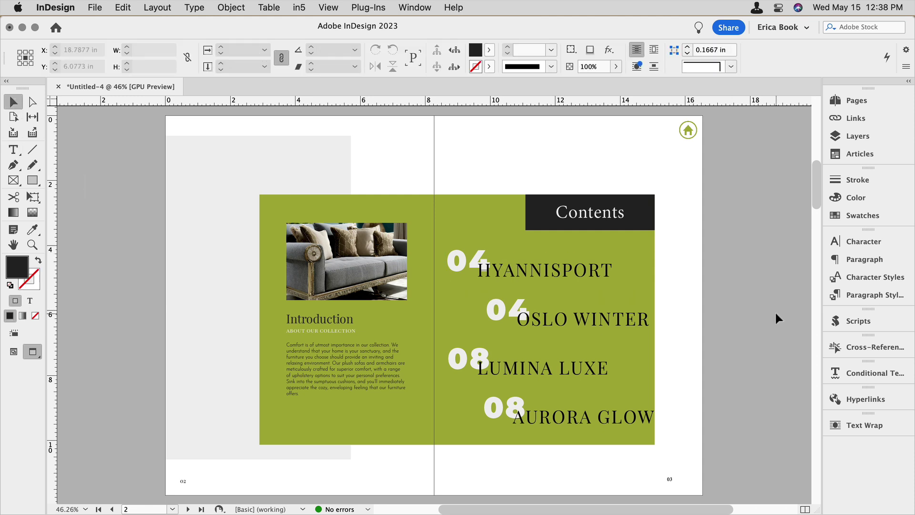
{"action": "left_click", "coordinate": [886, 347]}
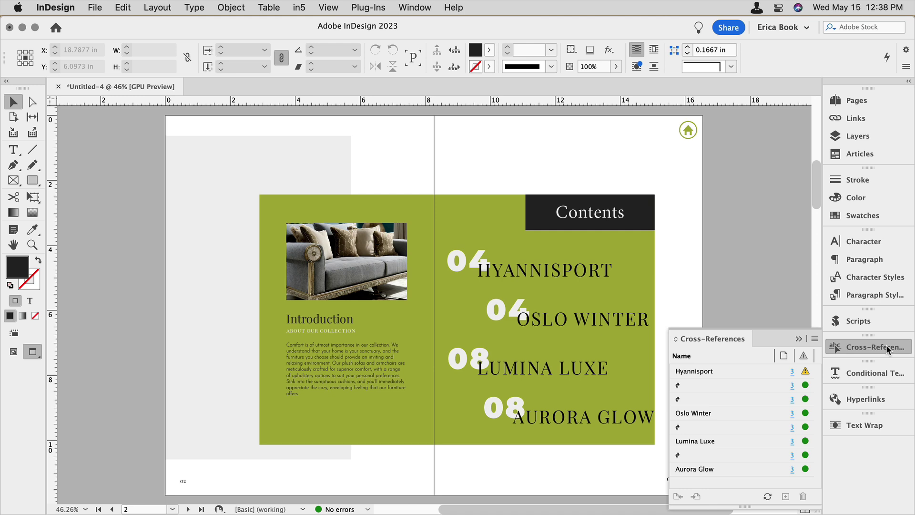
{"action": "left_click", "coordinate": [766, 497]}
{"action": "left_click", "coordinate": [875, 345]}
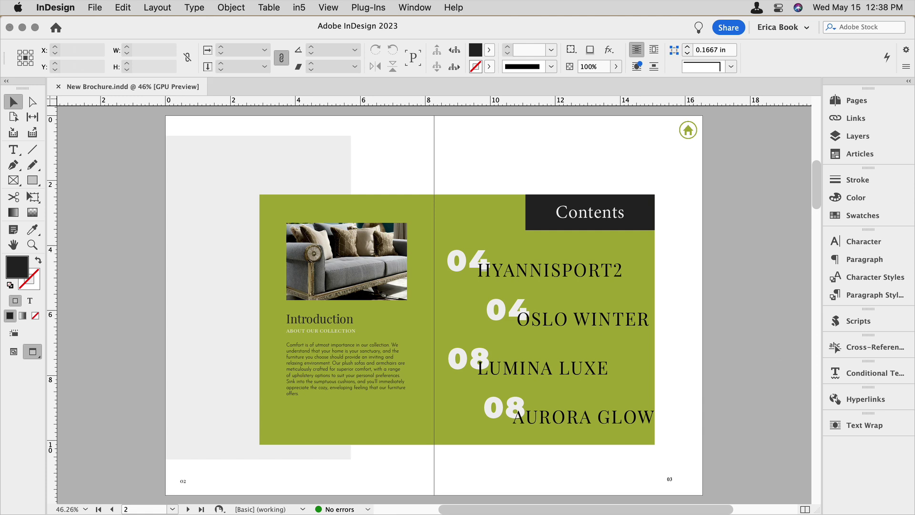
Export the brochure to HTML5 with in5
{"action": "left_click", "coordinate": [298, 7]}
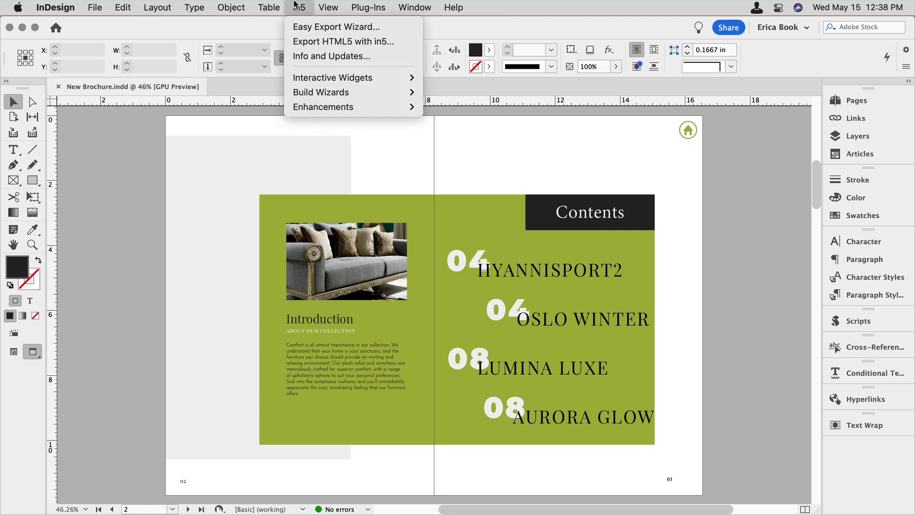
{"action": "left_click", "coordinate": [311, 44]}
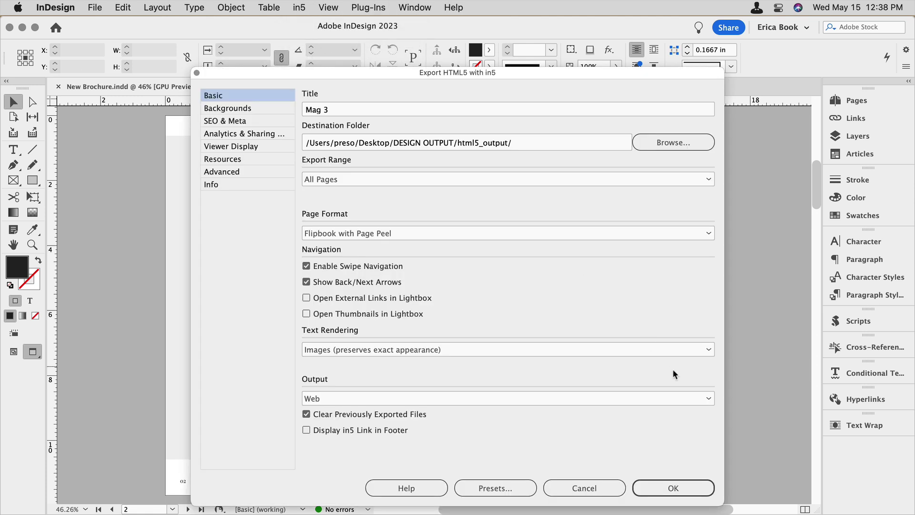
{"action": "left_click", "coordinate": [675, 490]}
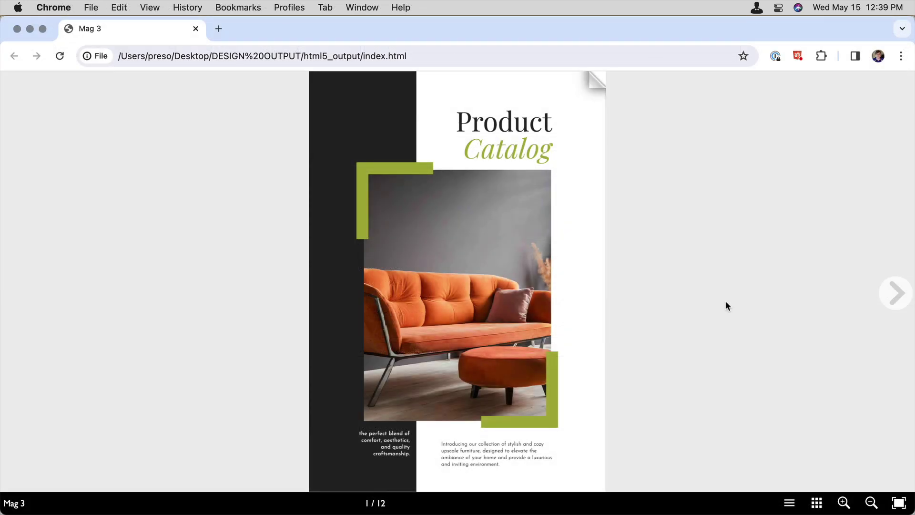
Test the OSLO WINTER and AURORA GLOW contents links, returning to Contents after each
{"action": "left_click", "coordinate": [894, 296]}
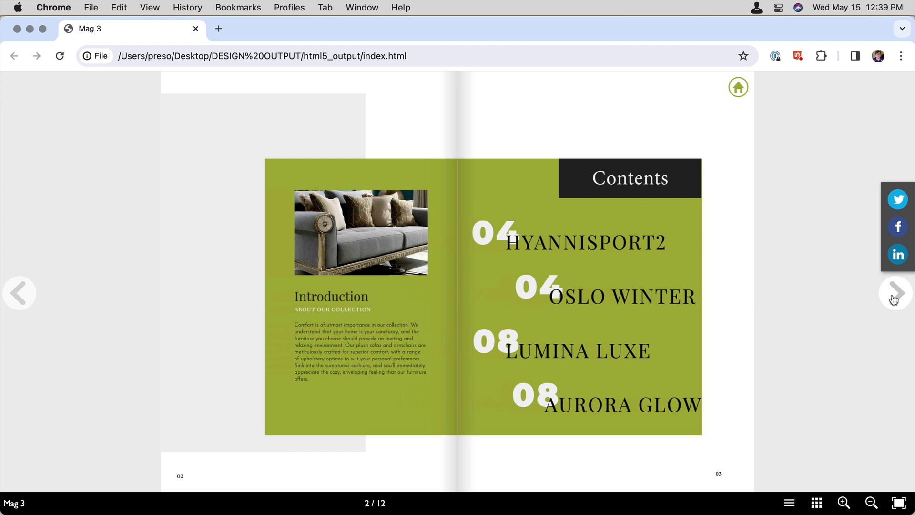
{"action": "left_click", "coordinate": [675, 302]}
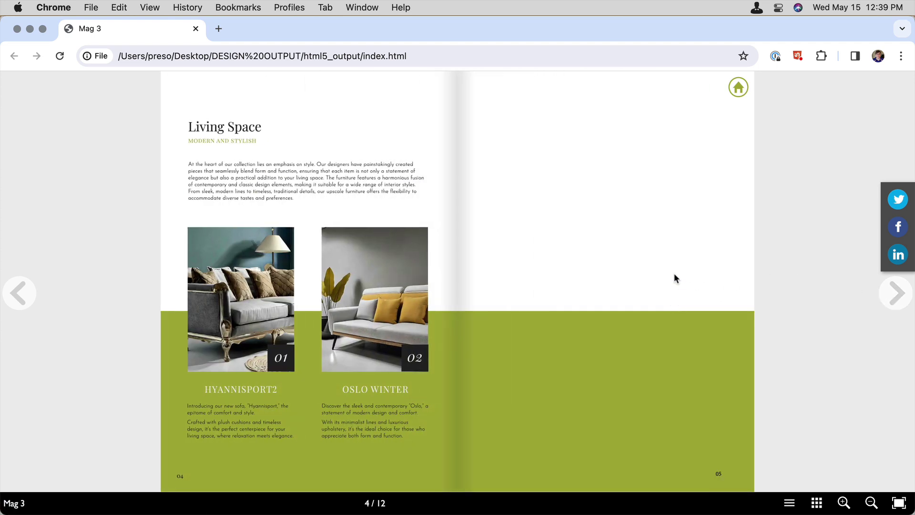
{"action": "left_click", "coordinate": [734, 98]}
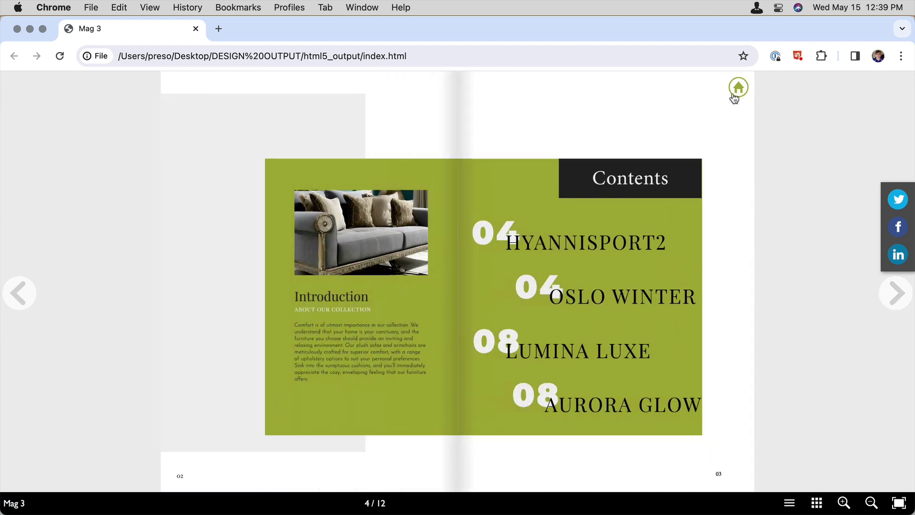
{"action": "left_click", "coordinate": [640, 408]}
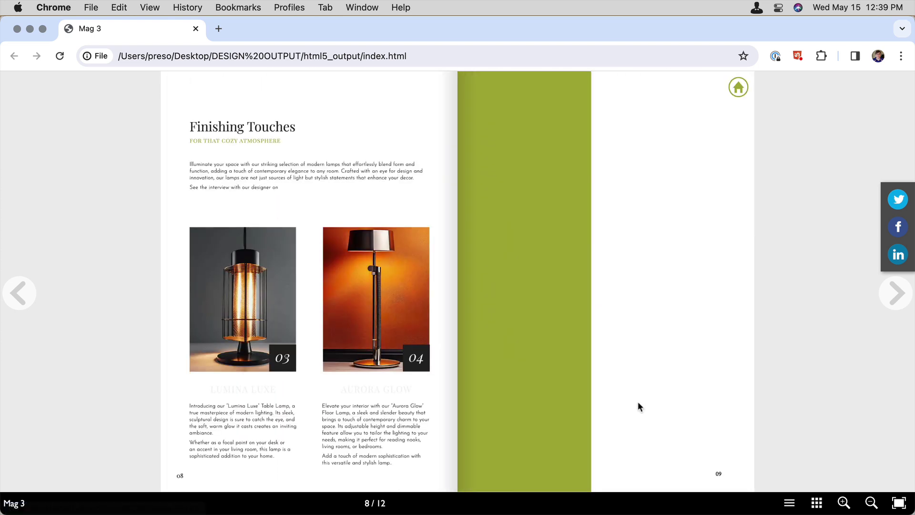
{"action": "left_click", "coordinate": [734, 97]}
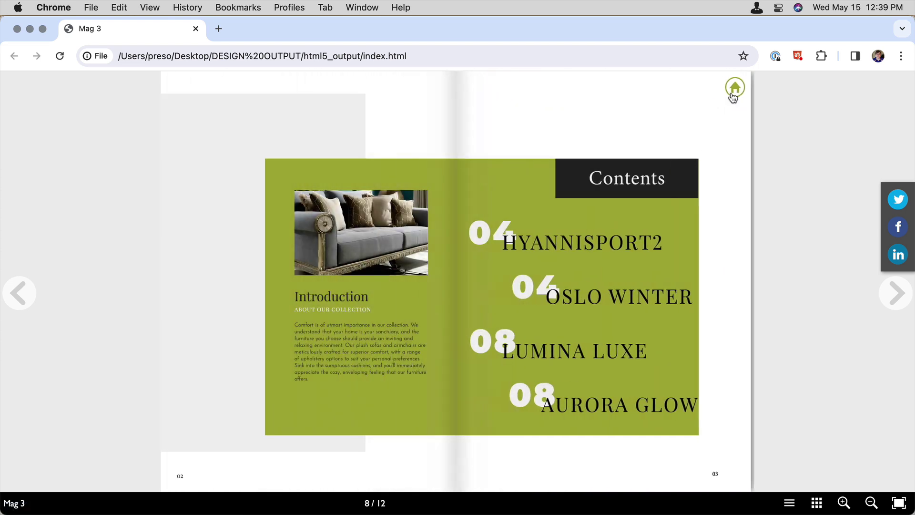